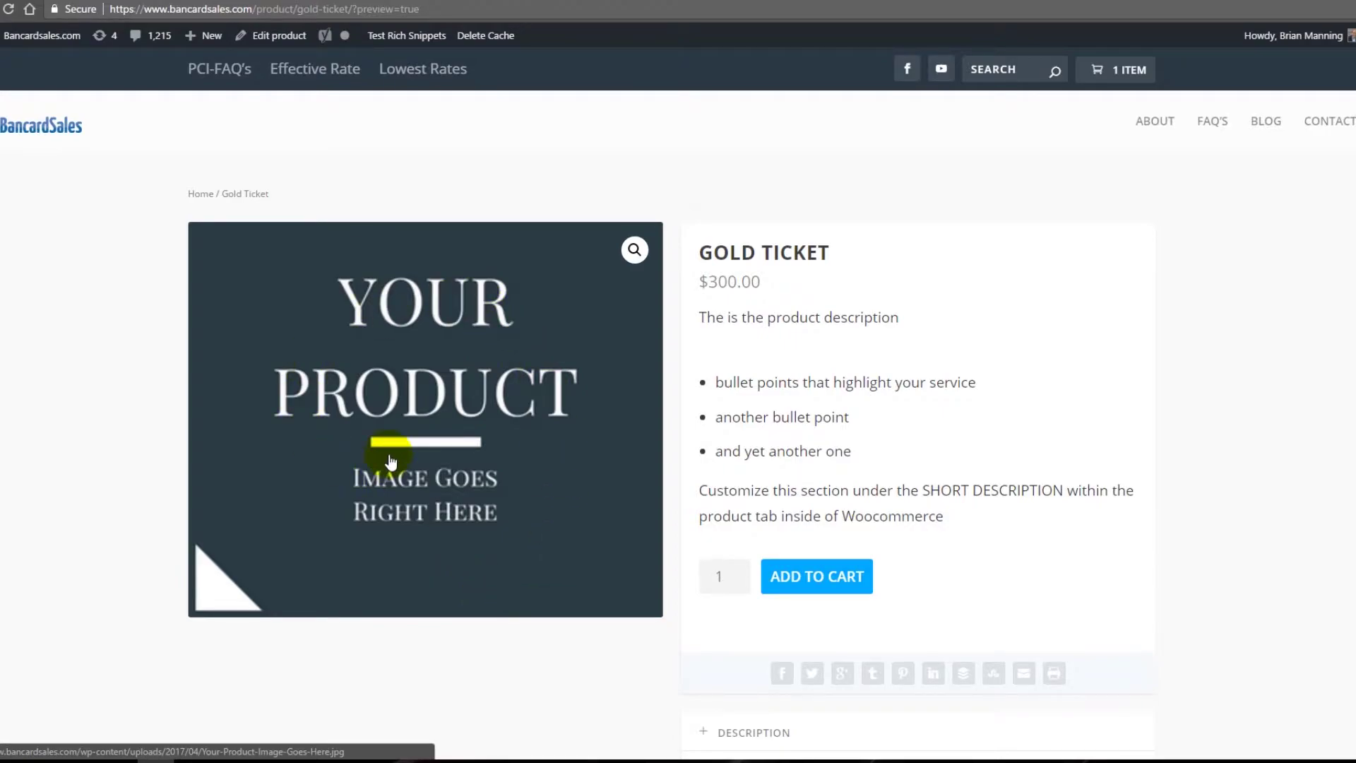
# Step: Add one Gold Ticket to the cart and open the cart
pyautogui.click(810, 583)
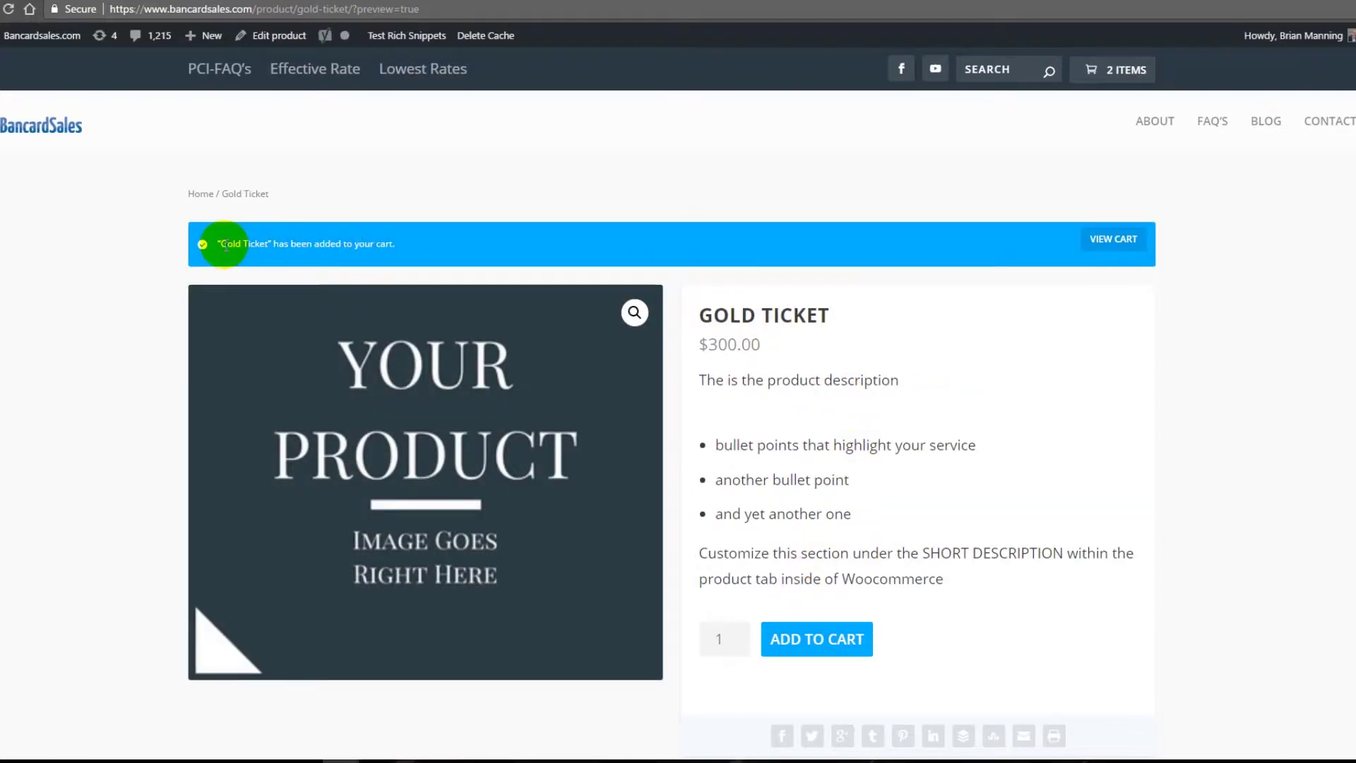
pyautogui.moveTo(226, 248); pyautogui.dragTo(557, 253)
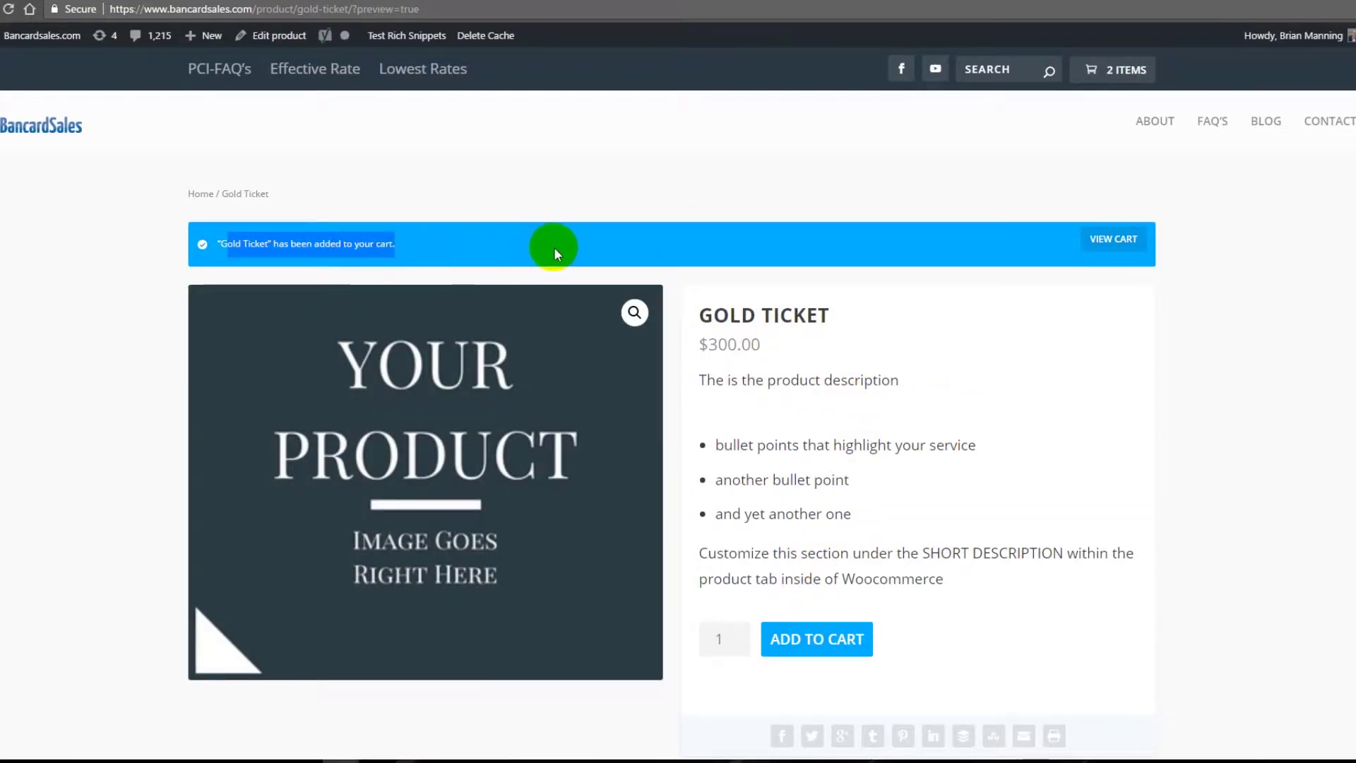
pyautogui.click(555, 249)
pyautogui.click(1106, 244)
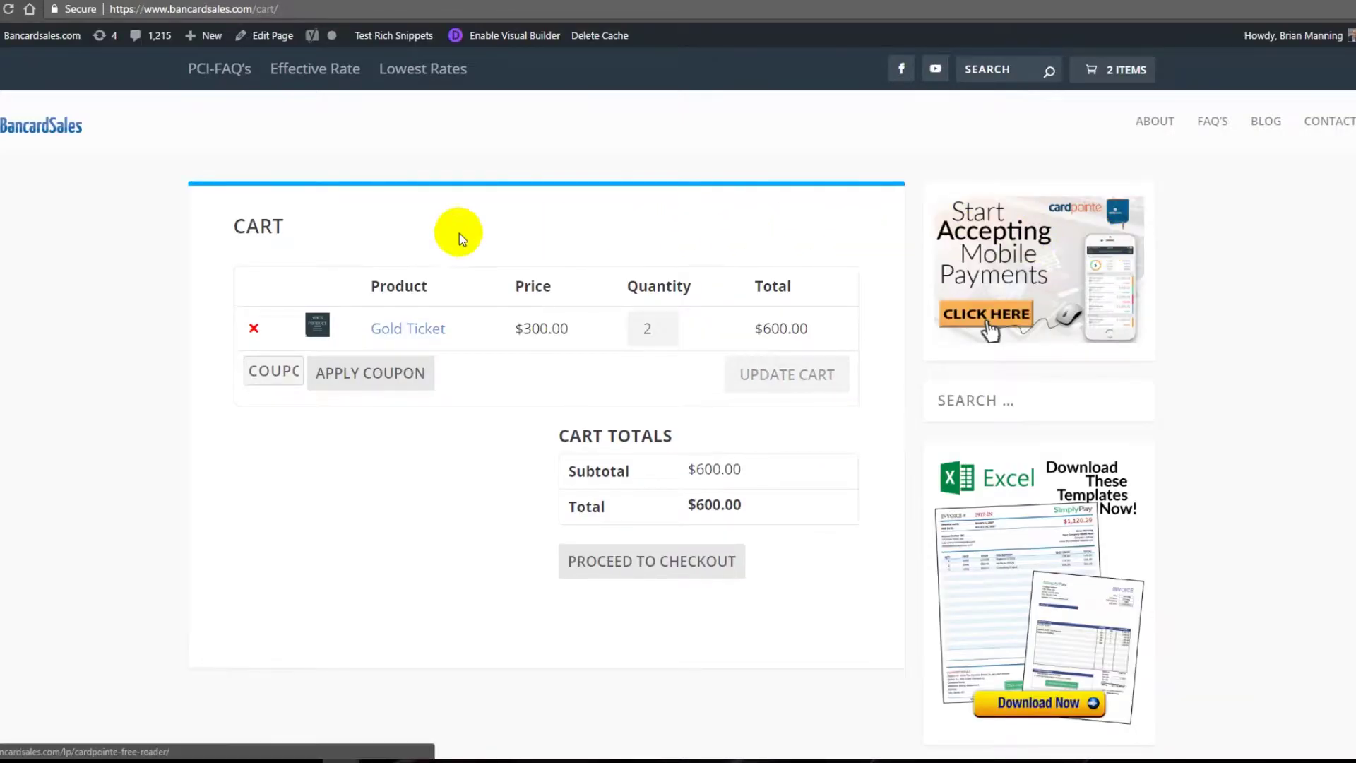
# Step: Reduce the Gold Ticket quantity in the cart to 1, update the cart and proceed to checkout
pyautogui.click(664, 335)
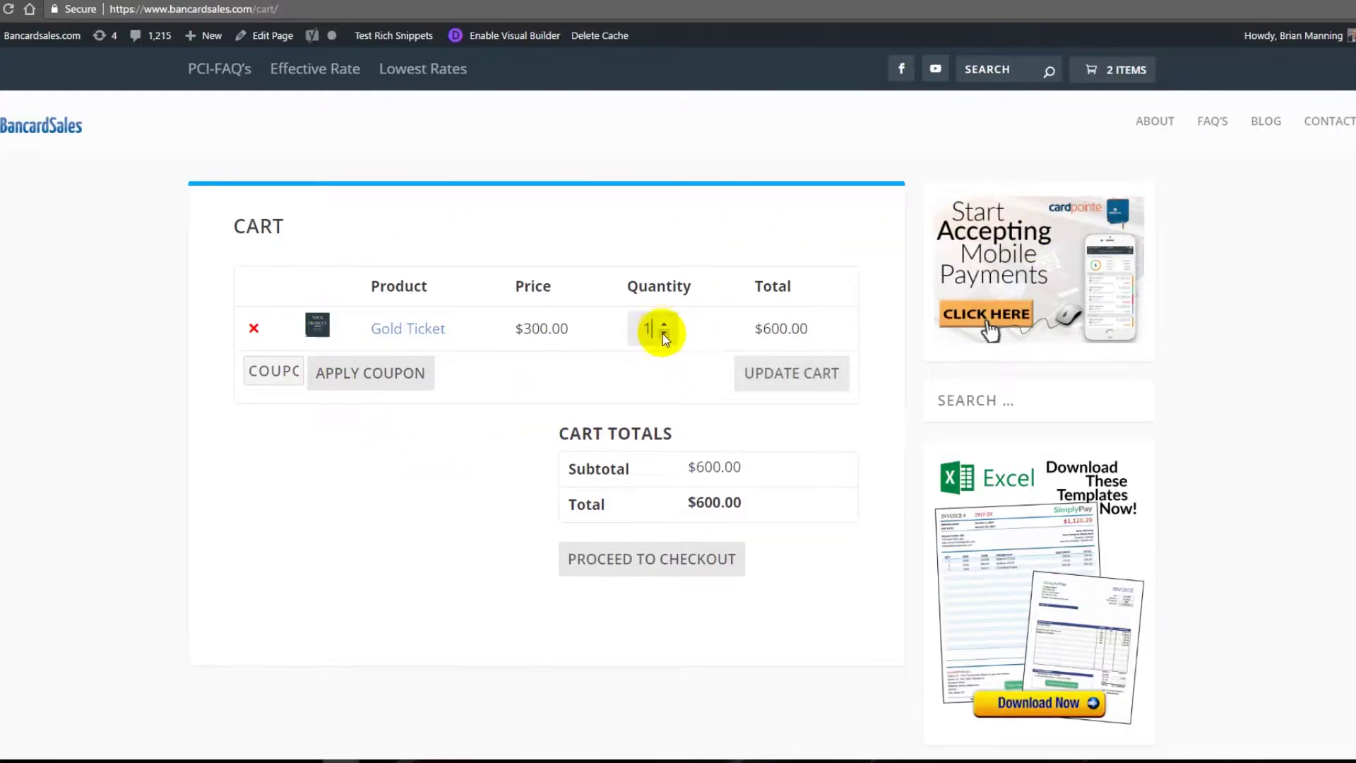
pyautogui.click(773, 370)
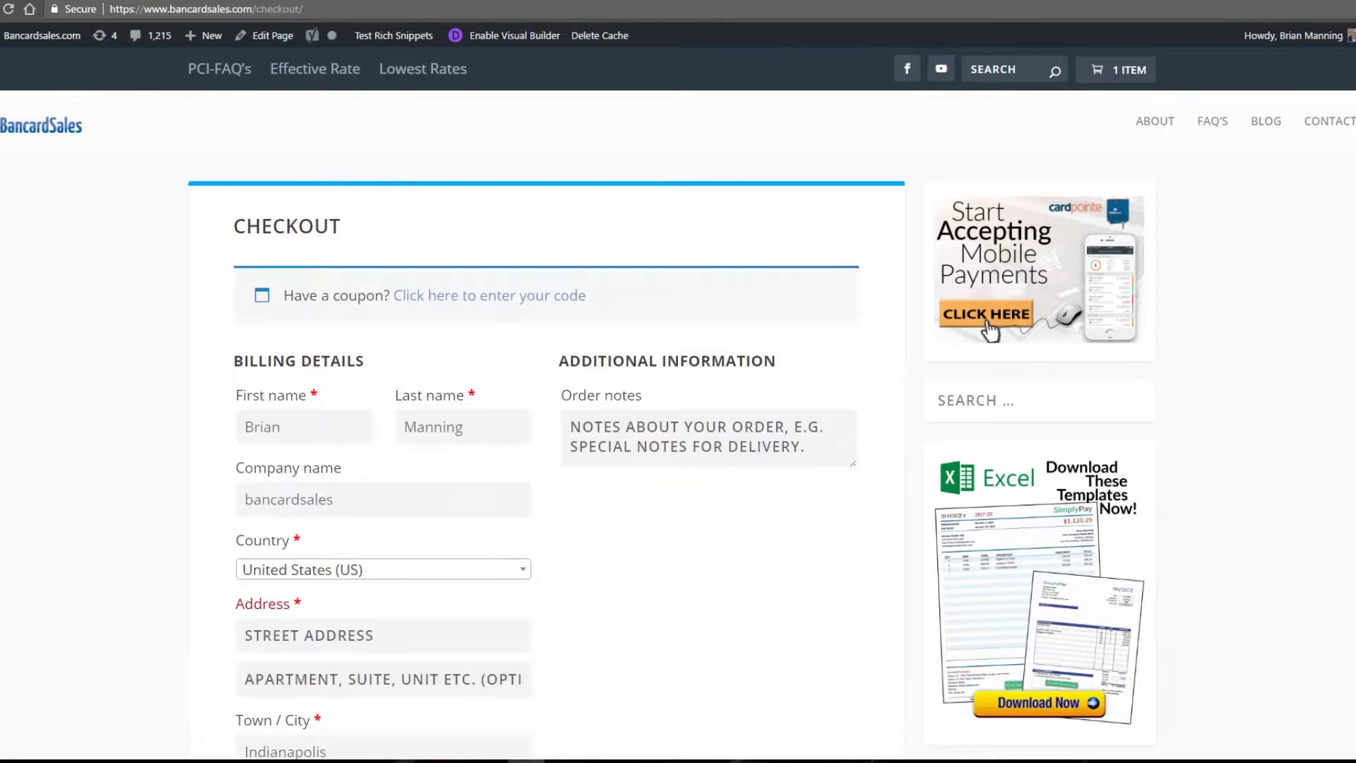
# Step: Review the checkout page's billing fields, order summary and credit card payment section
pyautogui.scroll(-5, 544, 424)
pyautogui.scroll(-10, 544, 424)
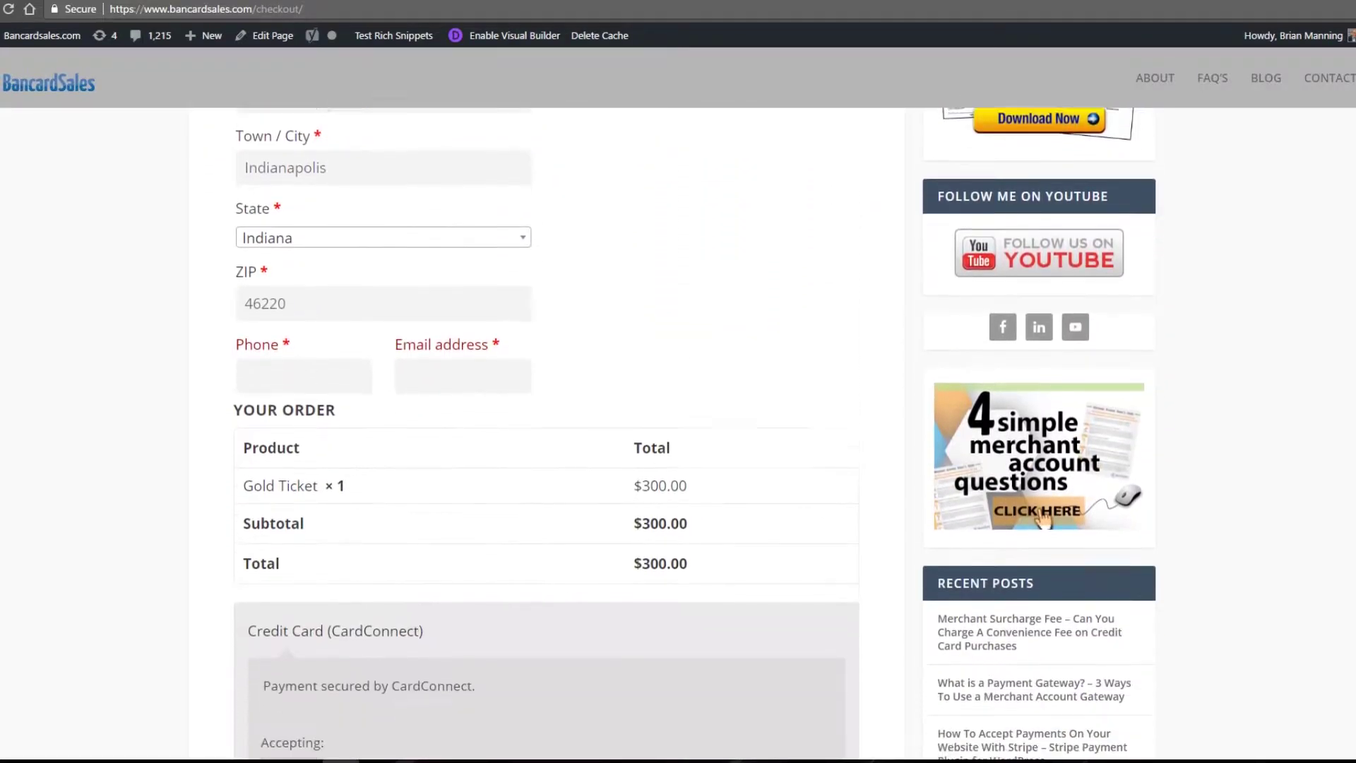
pyautogui.scroll(-2, 544, 424)
pyautogui.scroll(10, 544, 424)
pyautogui.scroll(5, 678, 403)
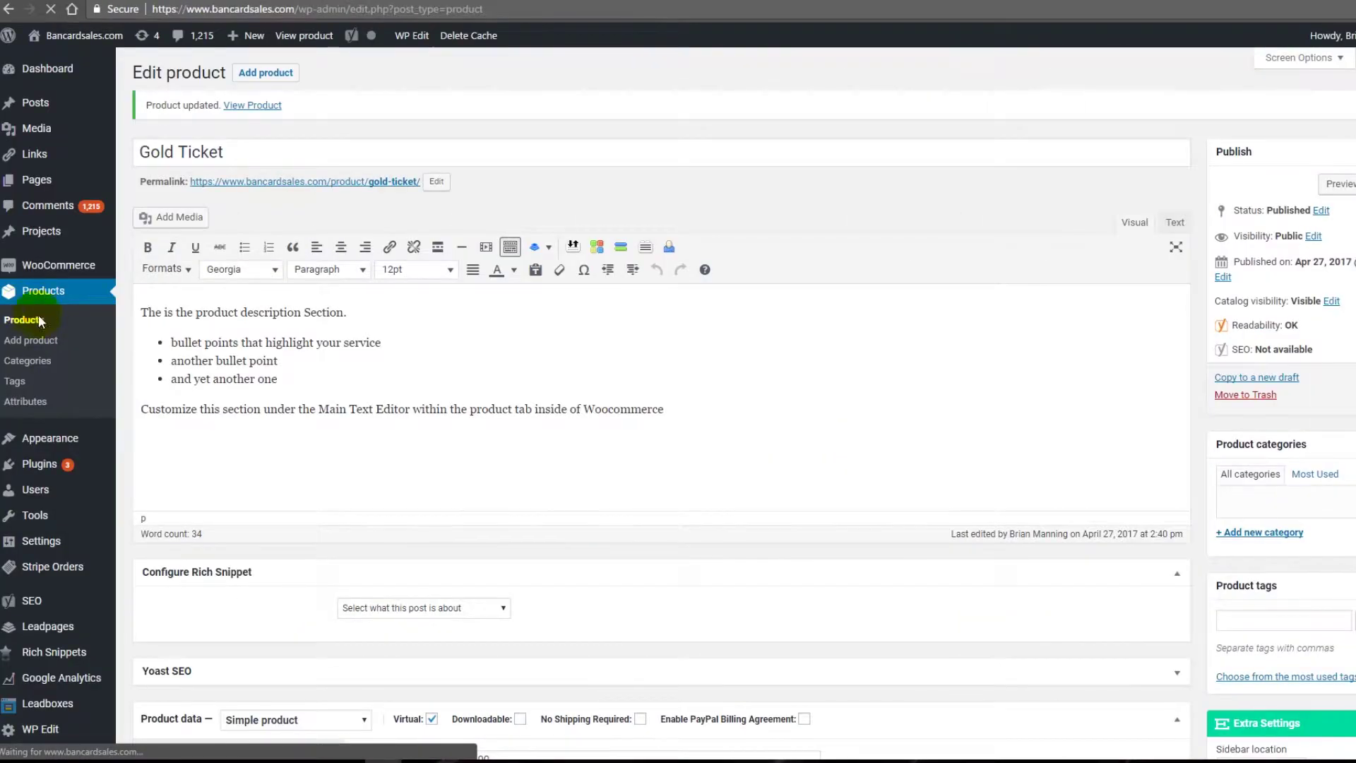
# Step: Open the store's product list in the WordPress admin and edit the Gold Ticket product
pyautogui.click(49, 318)
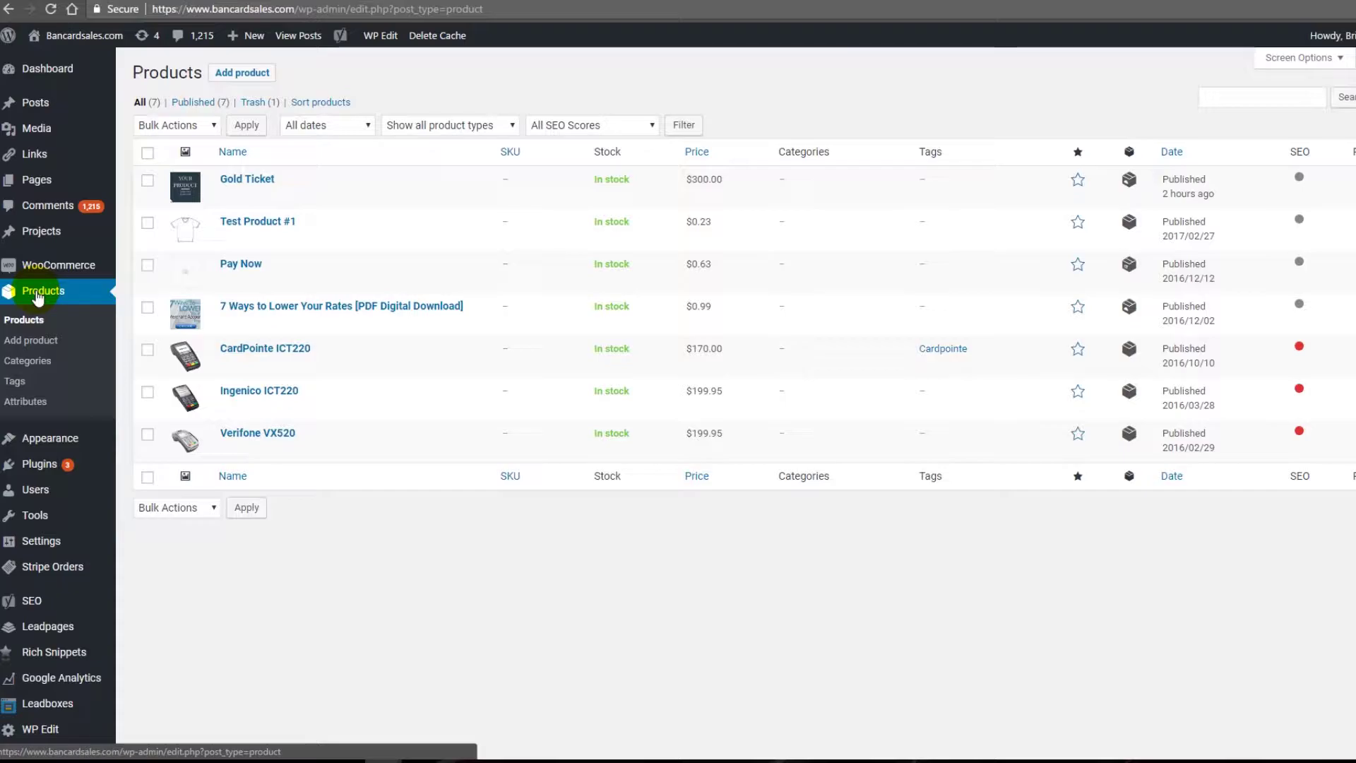
pyautogui.click(28, 346)
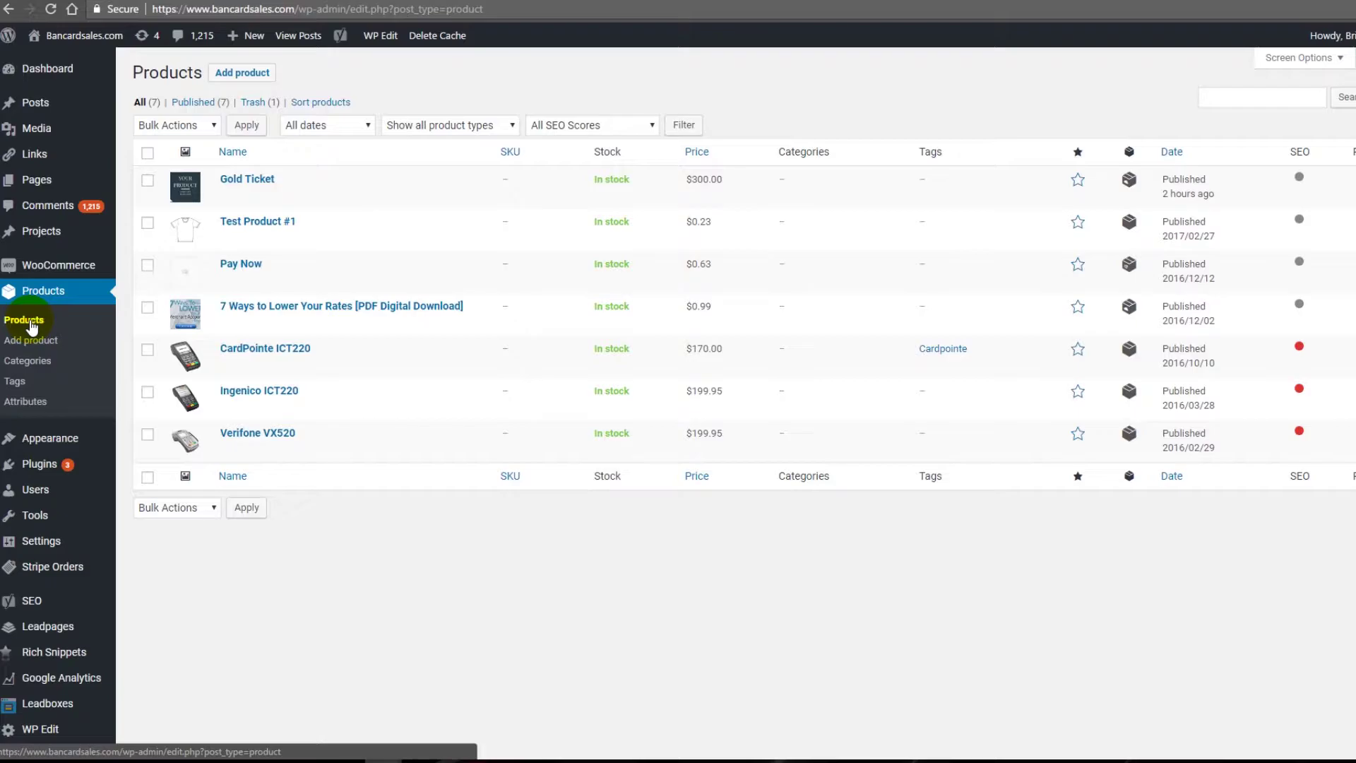
pyautogui.moveTo(212, 186)
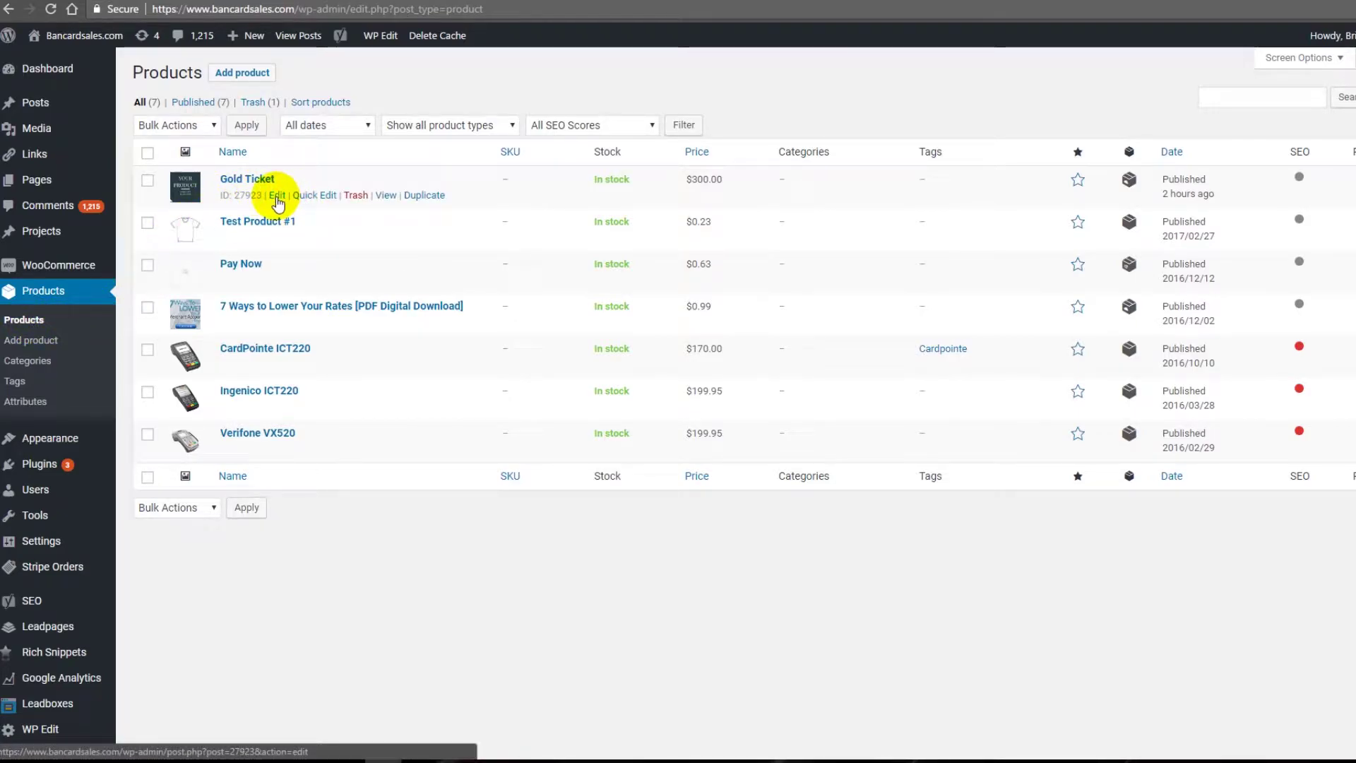
pyautogui.click(277, 197)
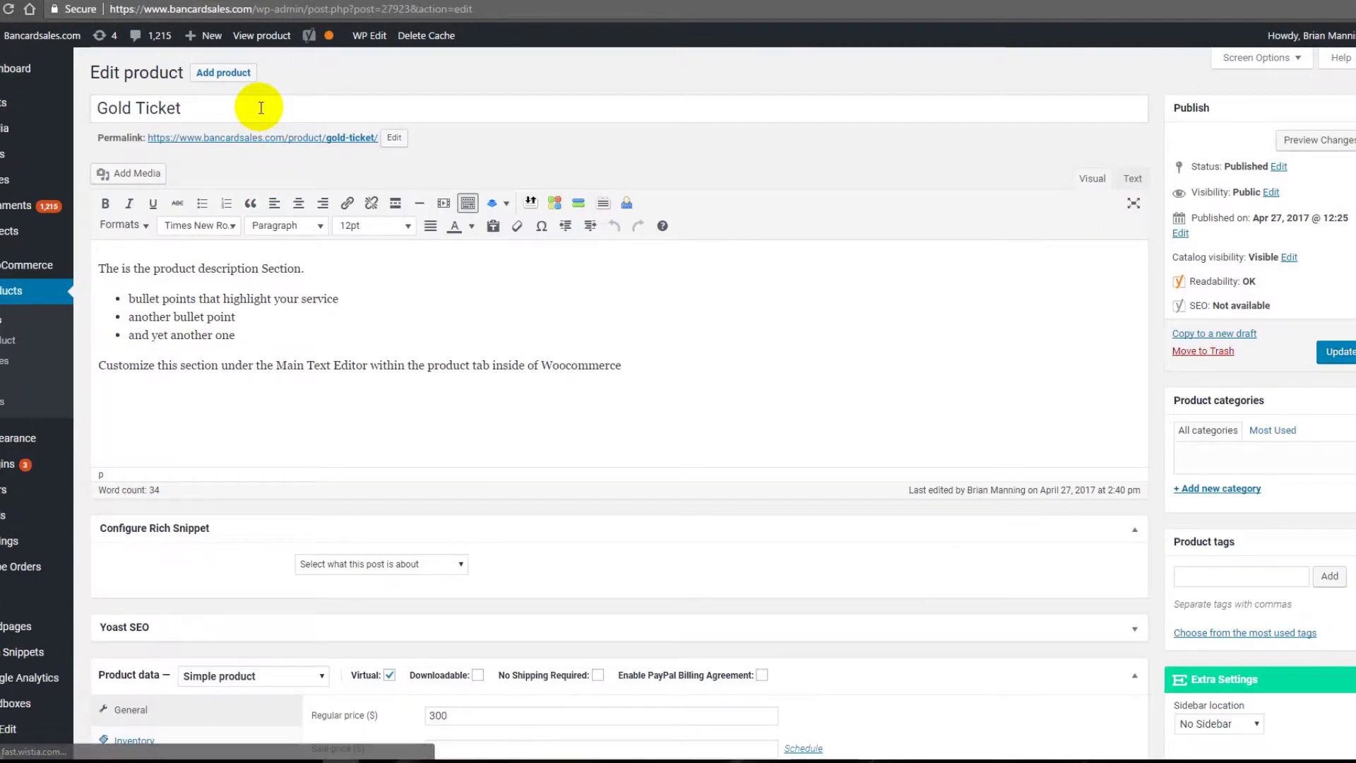
# Step: View the live Gold Ticket page through its permalink and return to editing the product
pyautogui.click(254, 108)
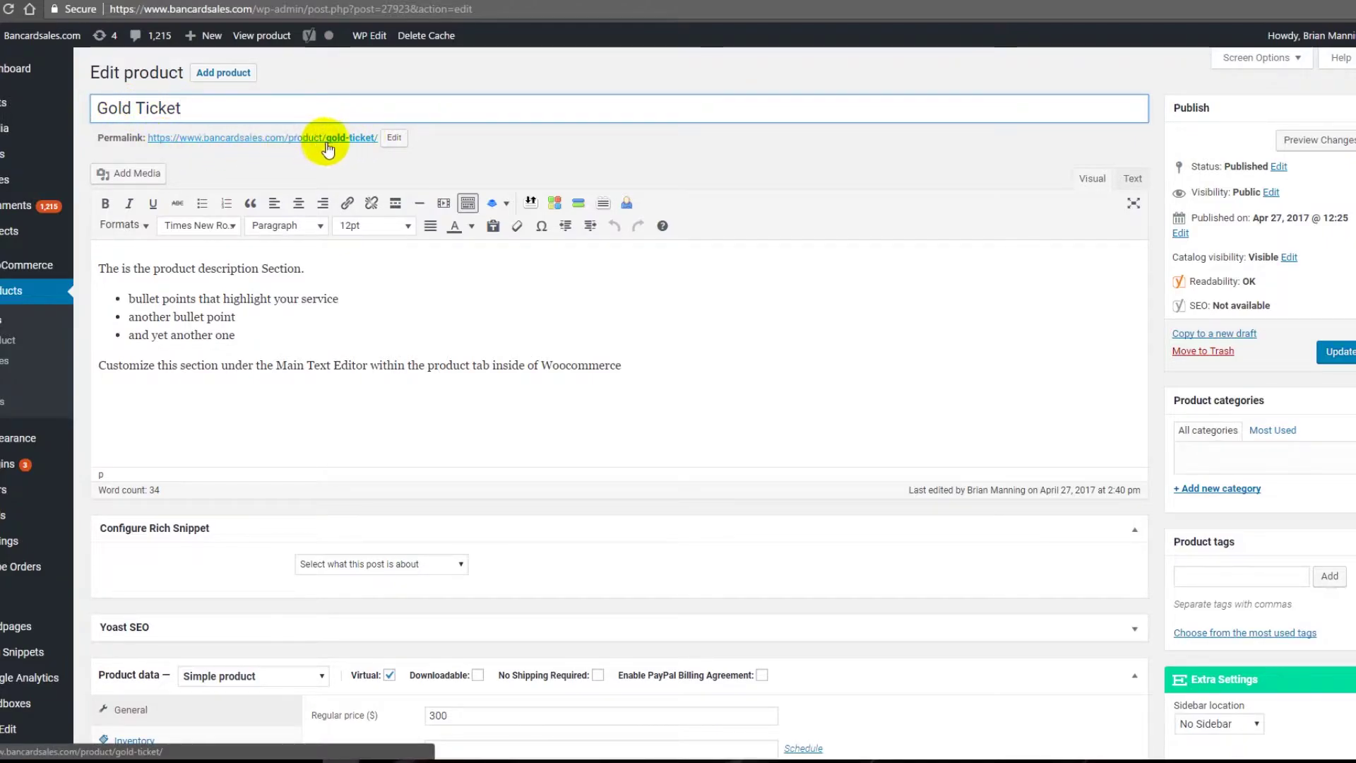
pyautogui.click(226, 146)
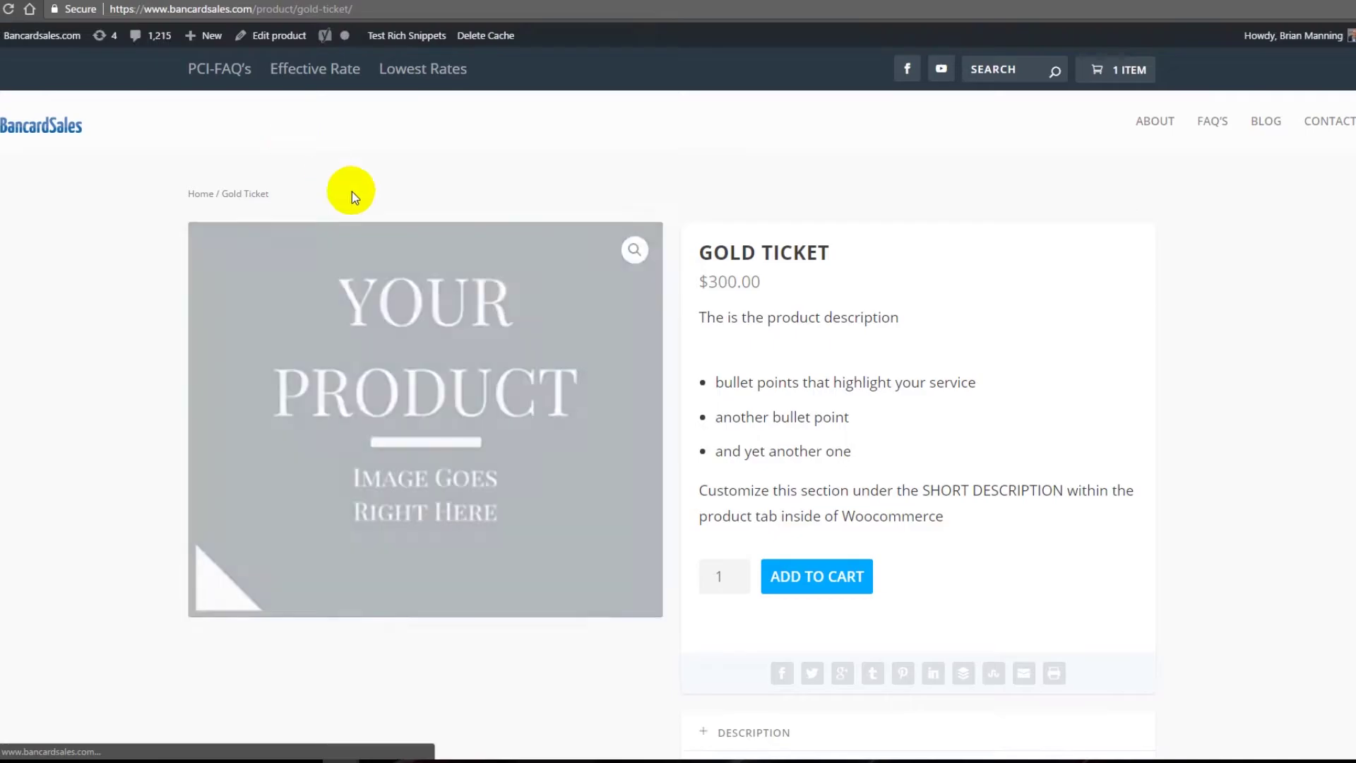
pyautogui.click(276, 35)
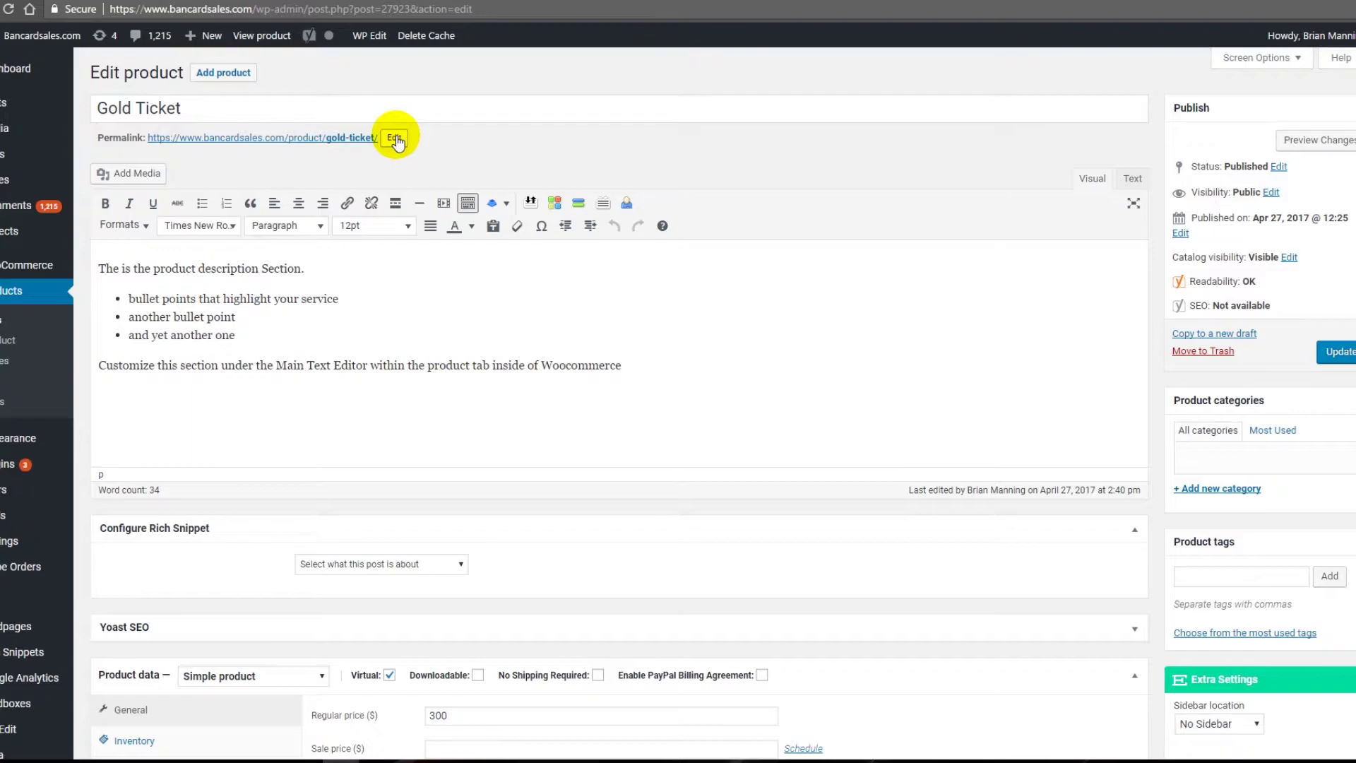
# Step: Open the product's permalink slug for editing and confirm it as gold-ticket
pyautogui.click(396, 139)
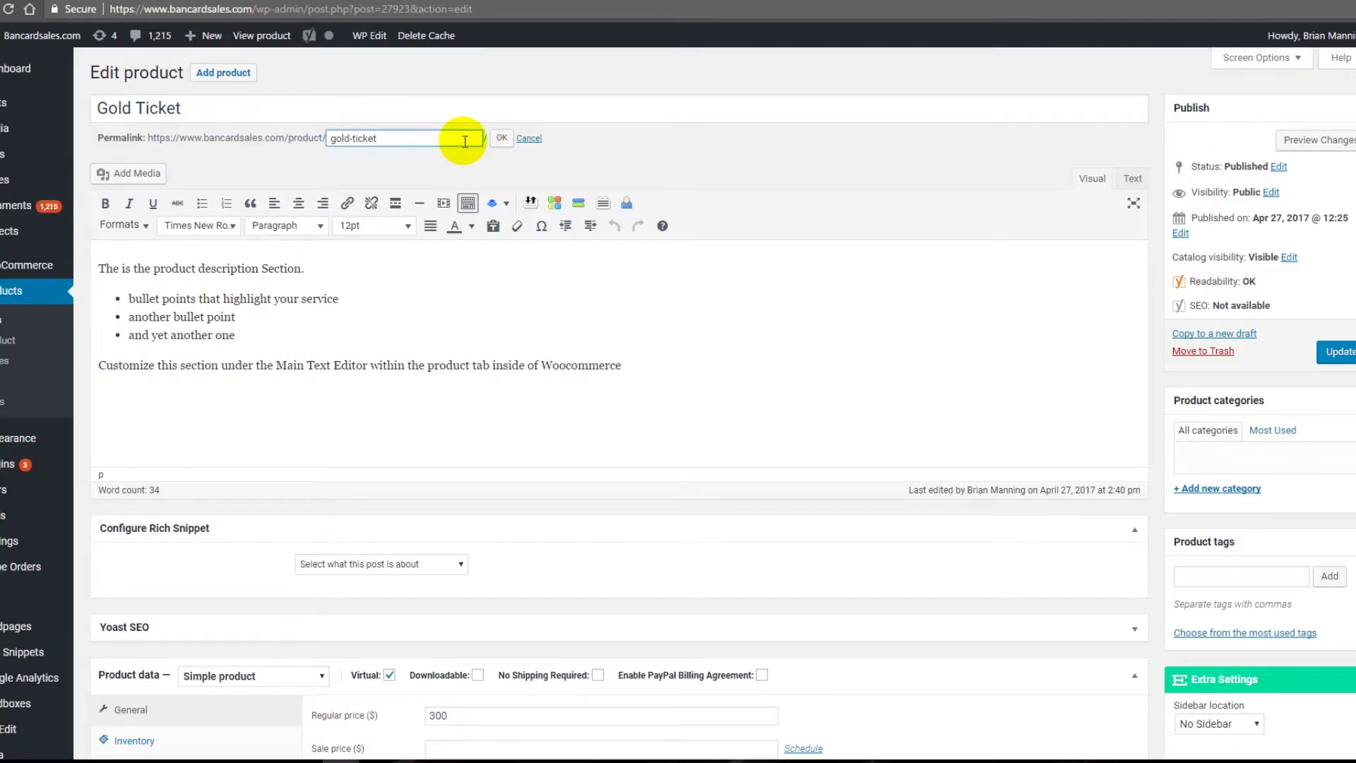
pyautogui.write('ame')
pyautogui.click(503, 140)
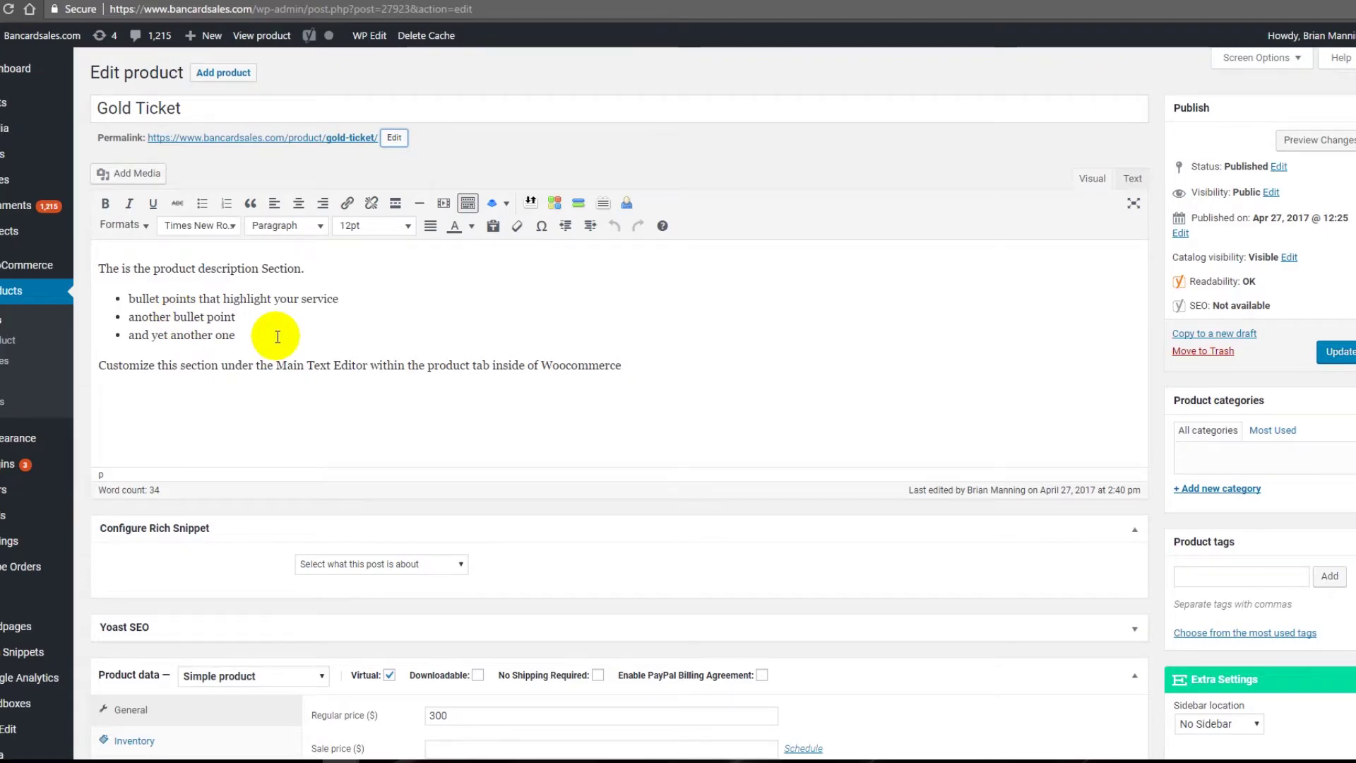
# Step: Compare the product short description in the editor with the text on the Gold Ticket page
pyautogui.scroll(-2, 575, 423)
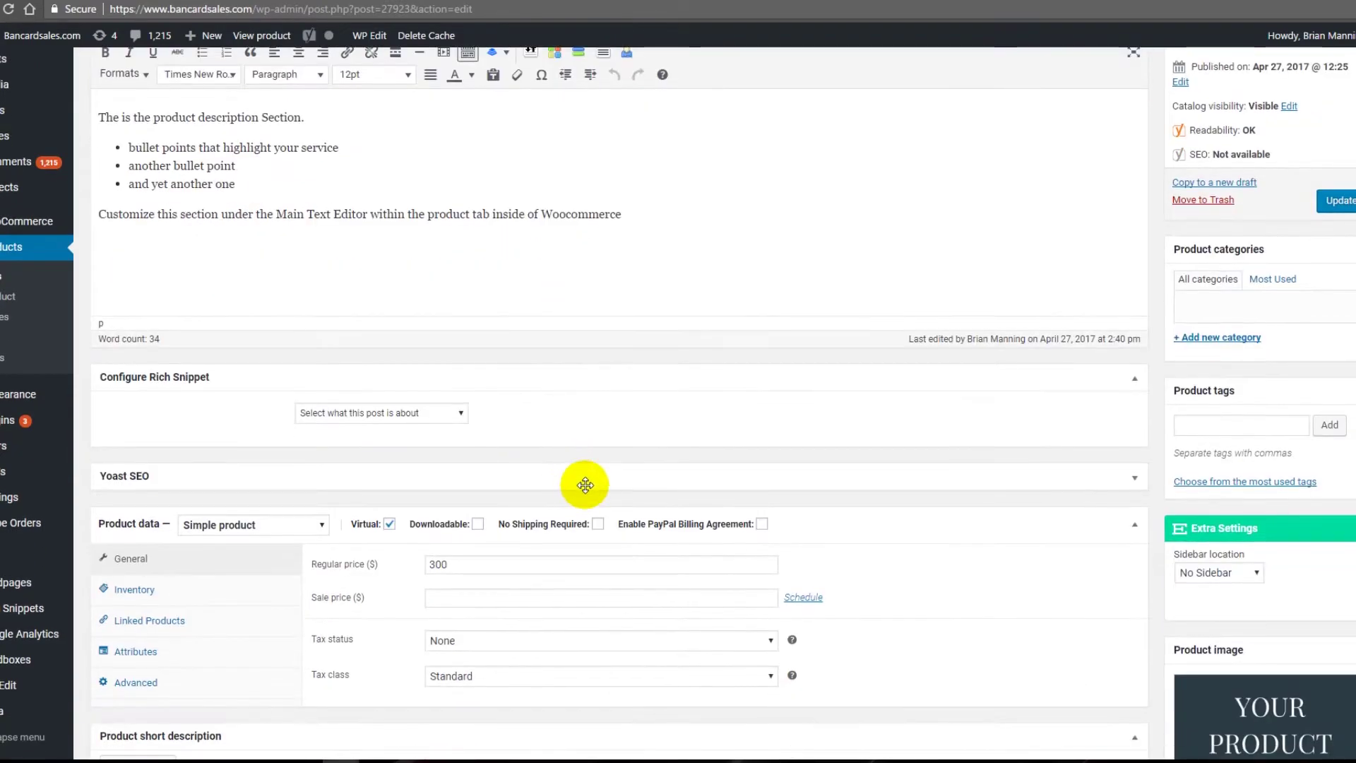
pyautogui.scroll(-5, 611, 459)
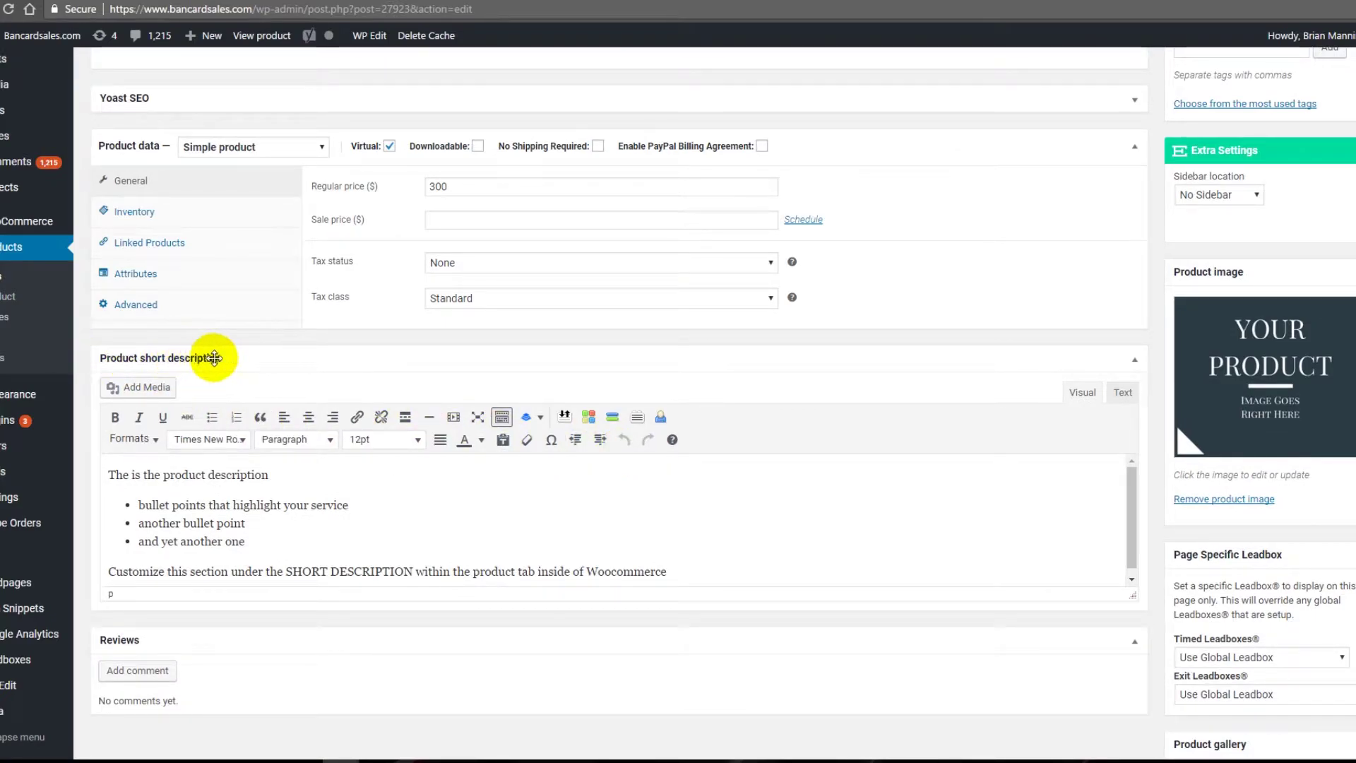
pyautogui.click(230, 521)
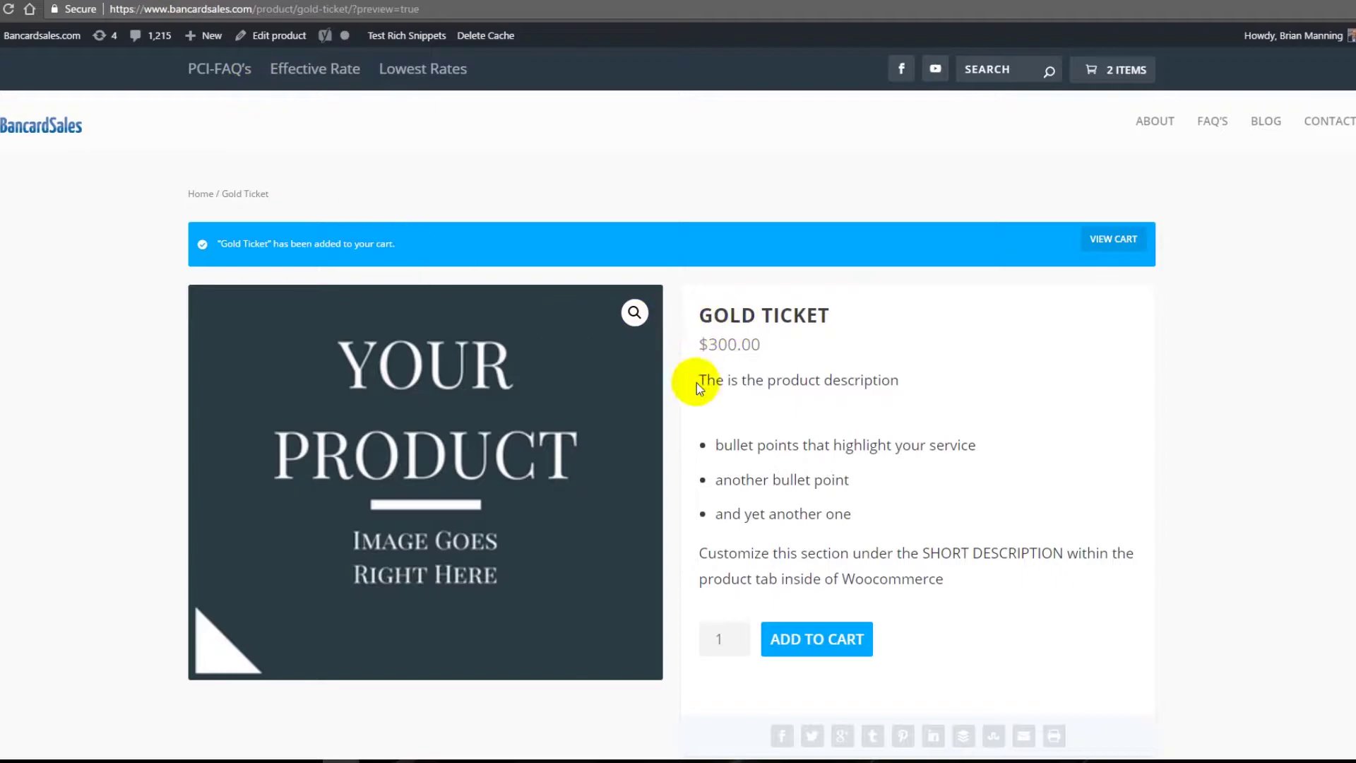
pyautogui.moveTo(699, 376); pyautogui.dragTo(983, 586)
pyautogui.click(983, 586)
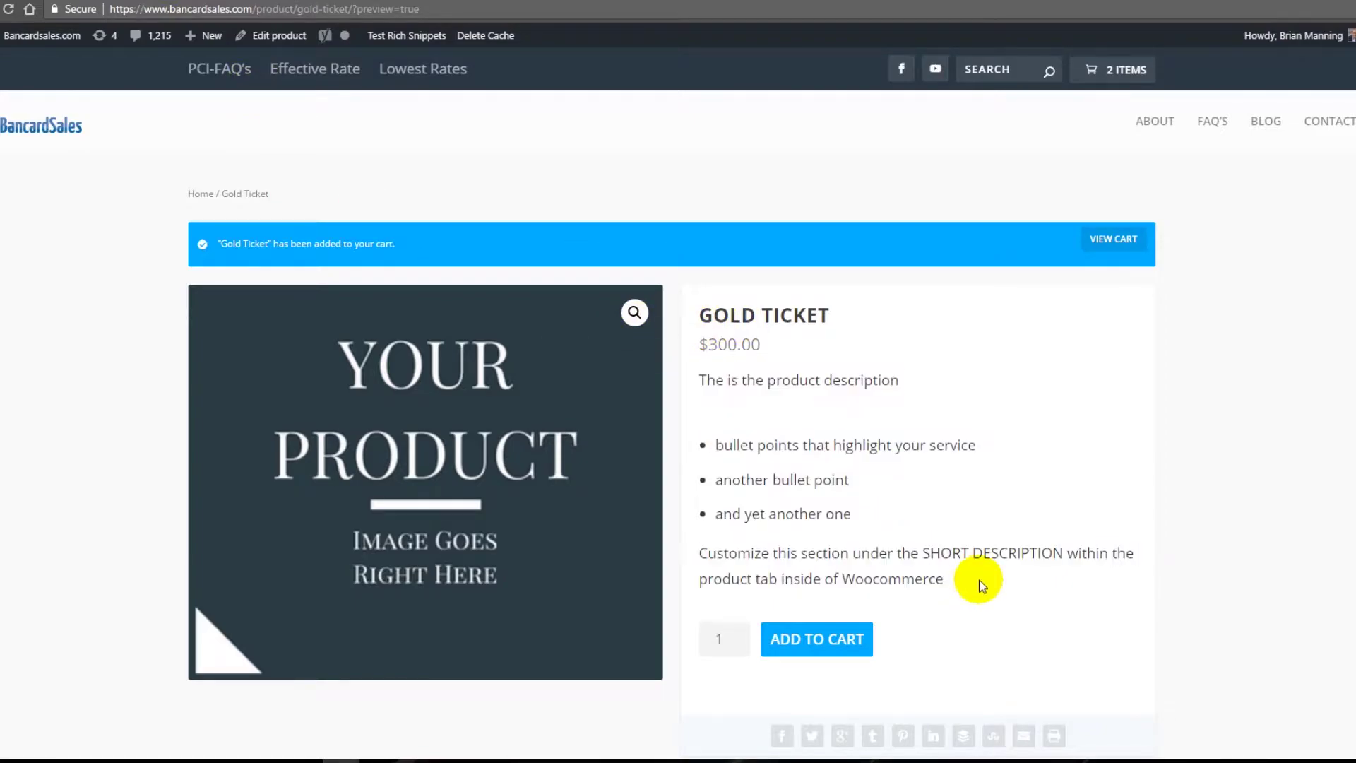
pyautogui.click(122, 8)
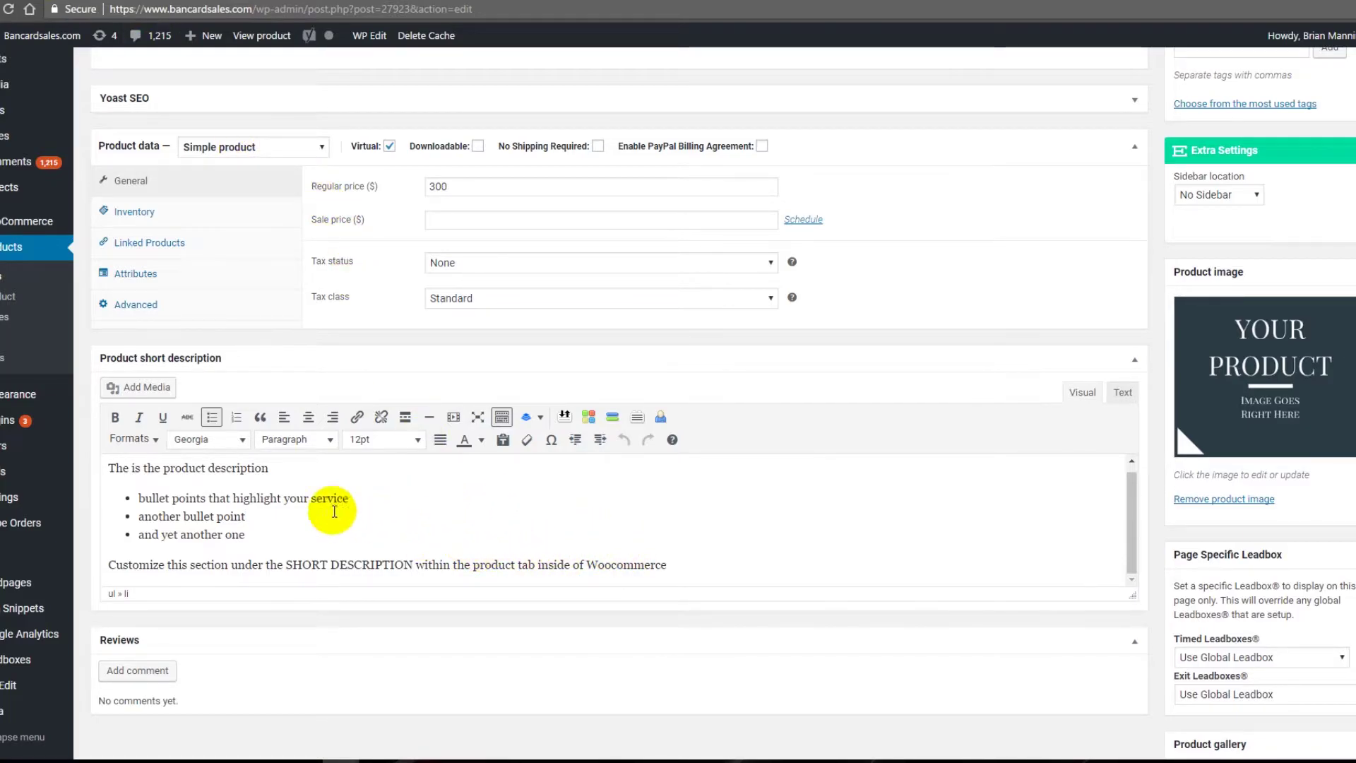
# Step: Bold "The is the product description" in the short description, update the product and check the line on the product page
pyautogui.moveTo(272, 469); pyautogui.dragTo(106, 466)
pyautogui.click(115, 417)
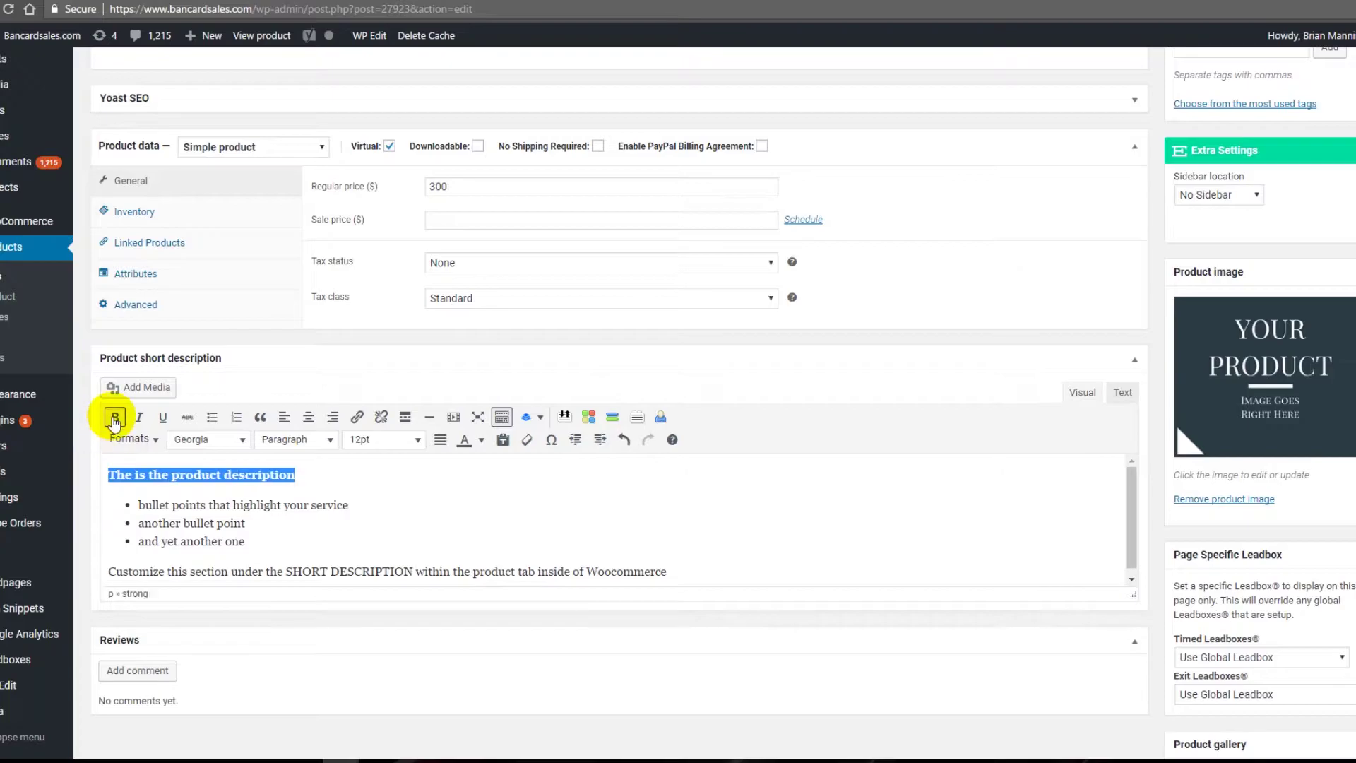
pyautogui.click(240, 472)
pyautogui.scroll(5, 1148, 484)
pyautogui.click(1333, 200)
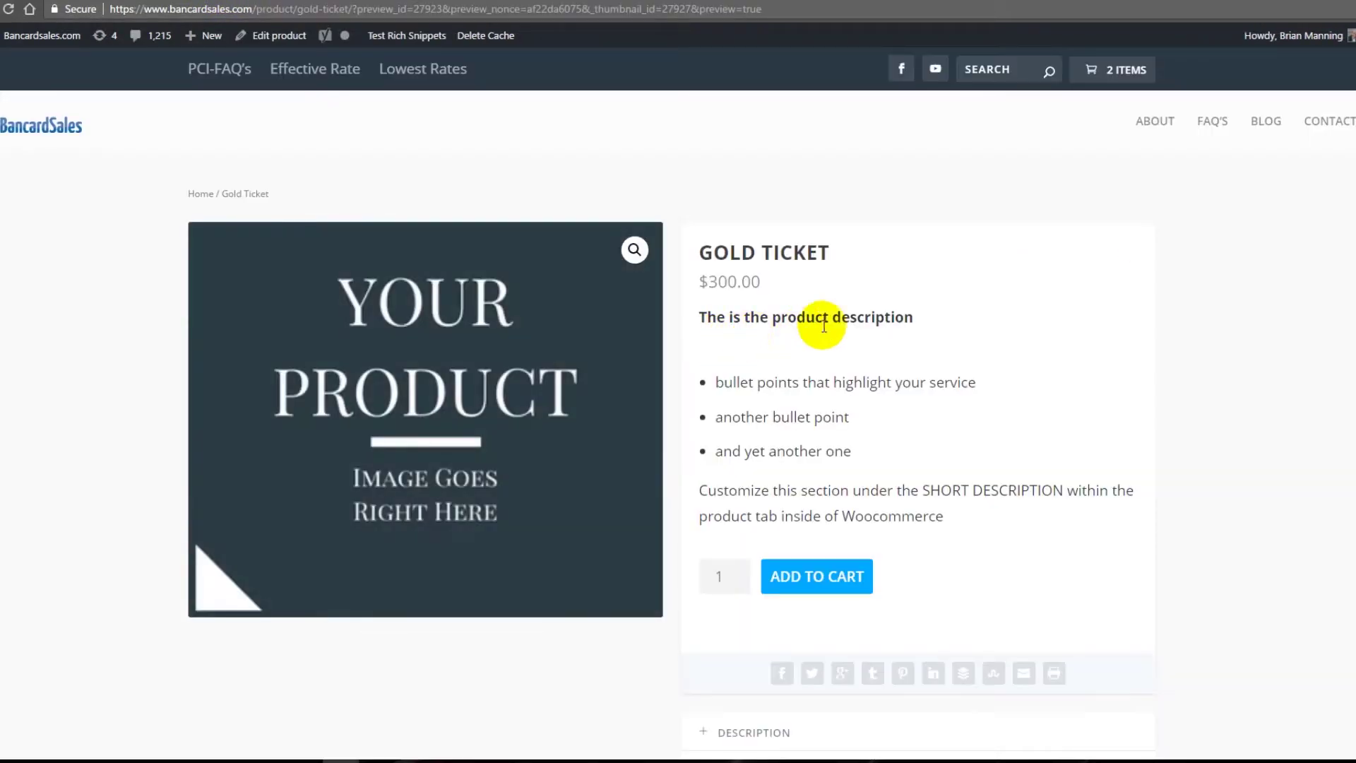
pyautogui.moveTo(922, 319); pyautogui.dragTo(666, 315)
pyautogui.click(749, 324)
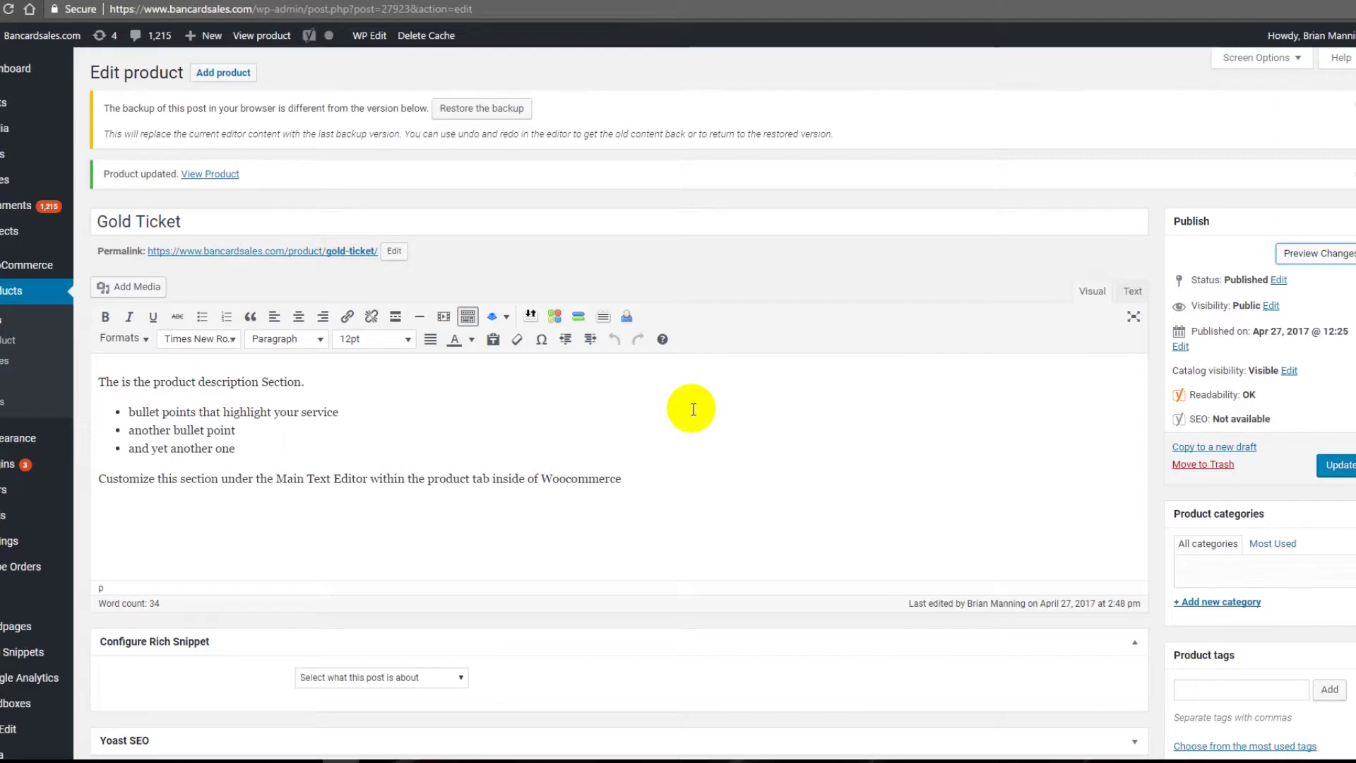
# Step: View the available product types in the product data section and keep Simple product
pyautogui.scroll(-5, 696, 403)
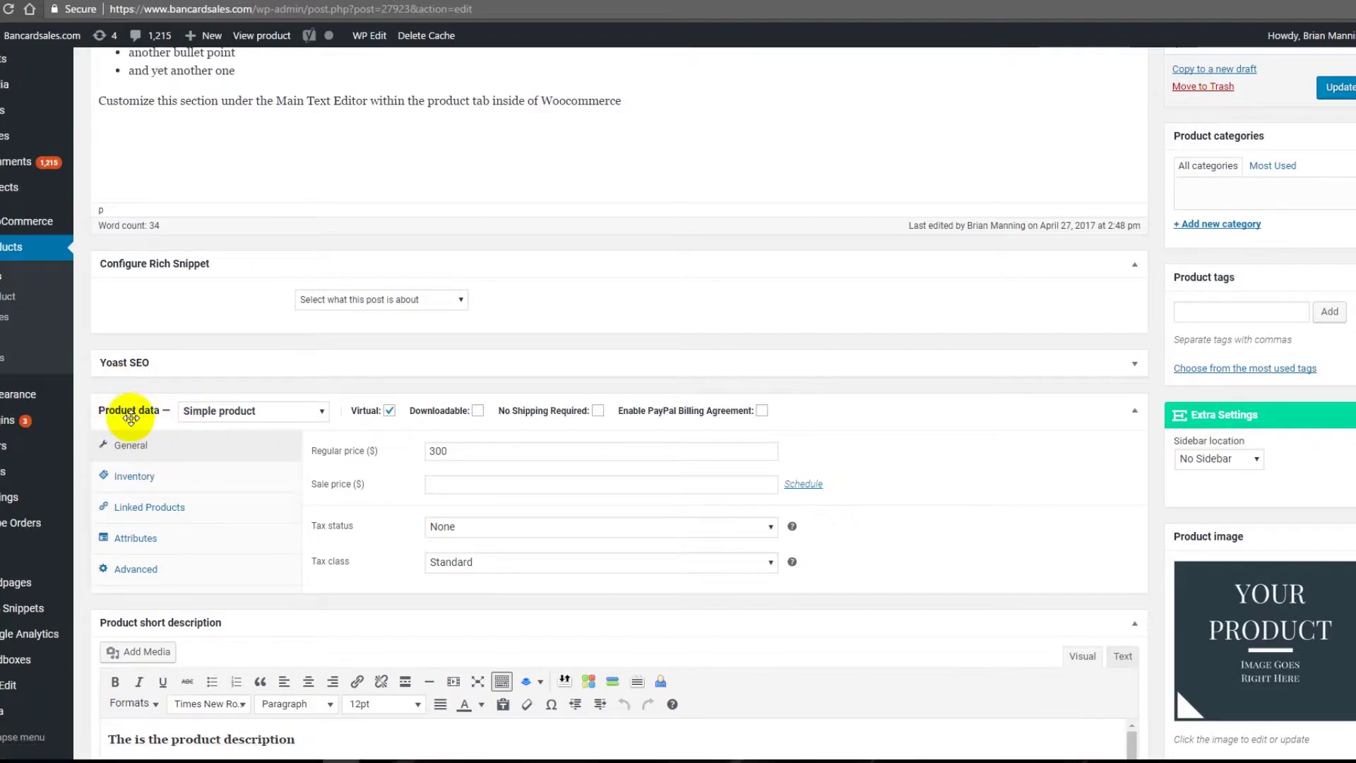
pyautogui.click(294, 417)
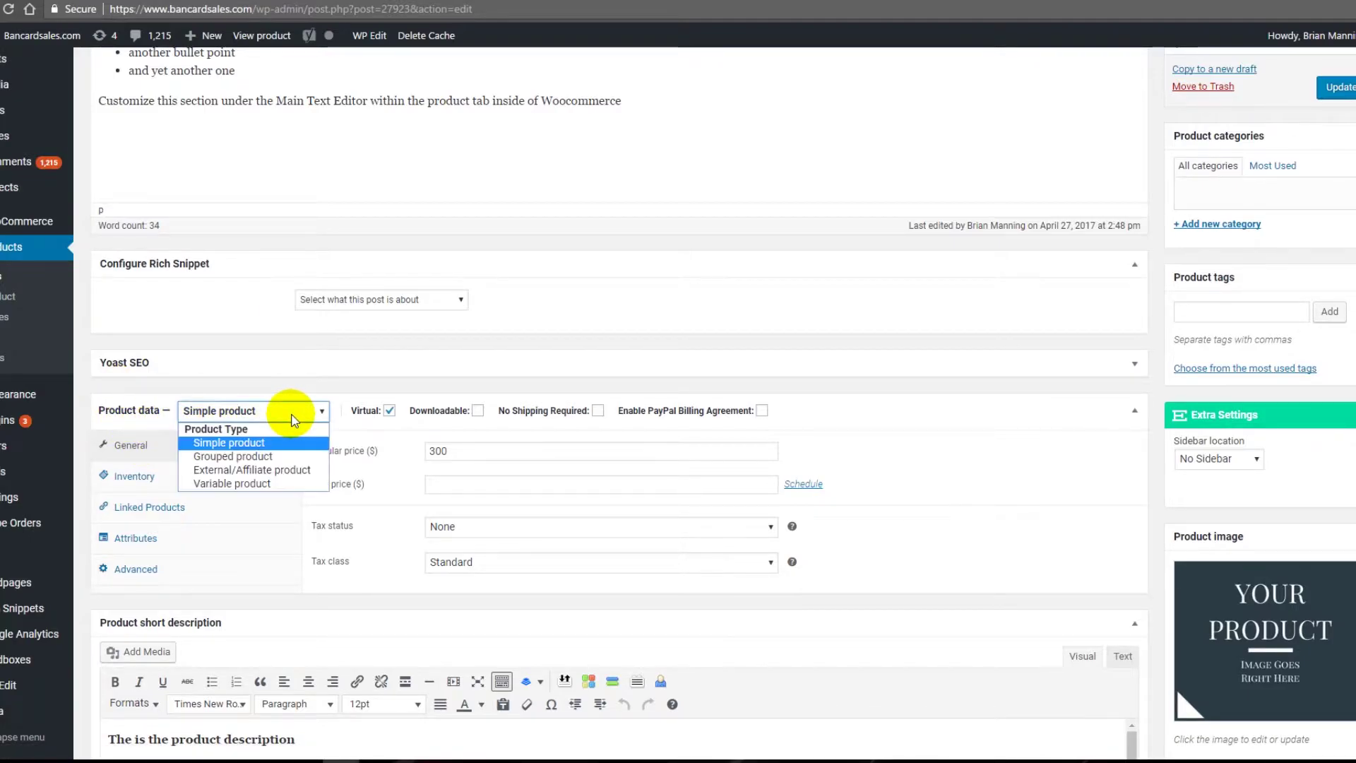
pyautogui.click(295, 418)
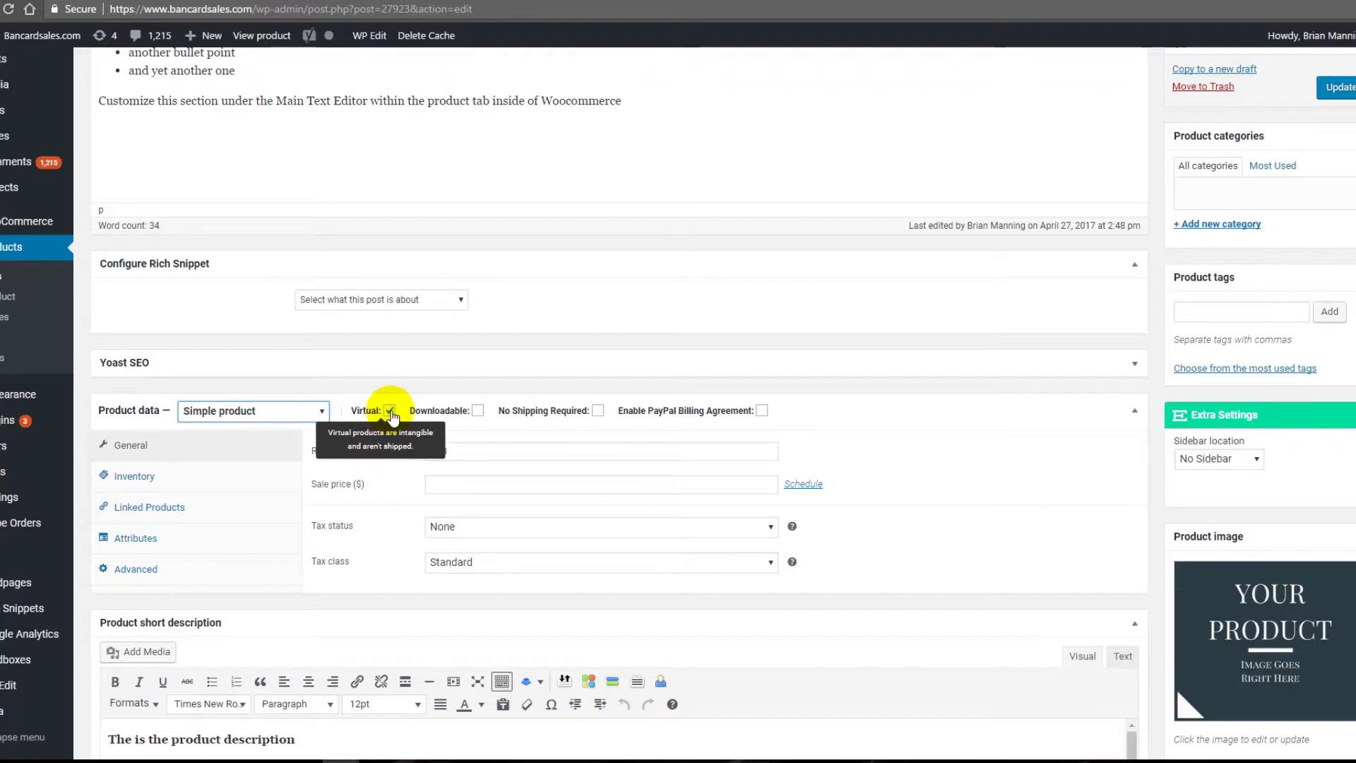
# Step: Set the Gold Ticket's regular price to 500 and update the product
pyautogui.doubleClick(554, 451)
pyautogui.write('500')
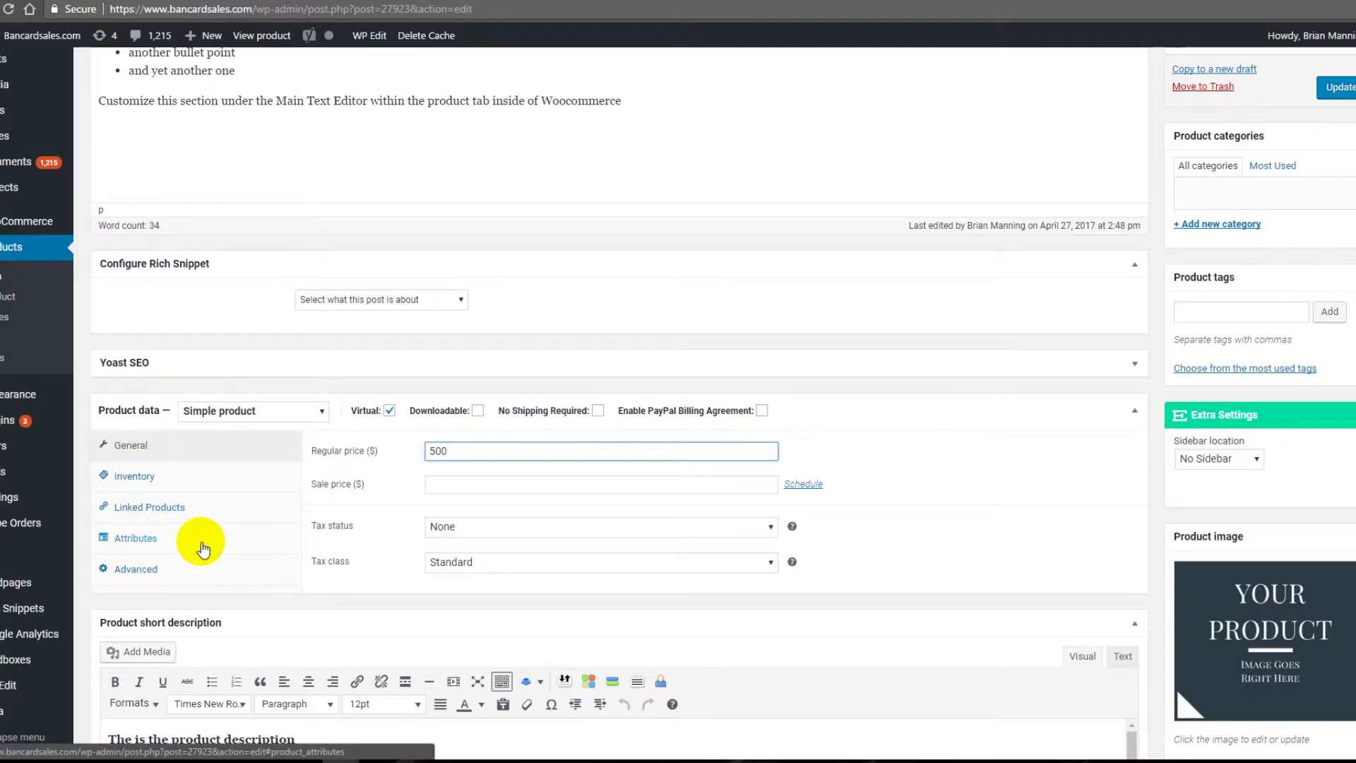
pyautogui.click(947, 514)
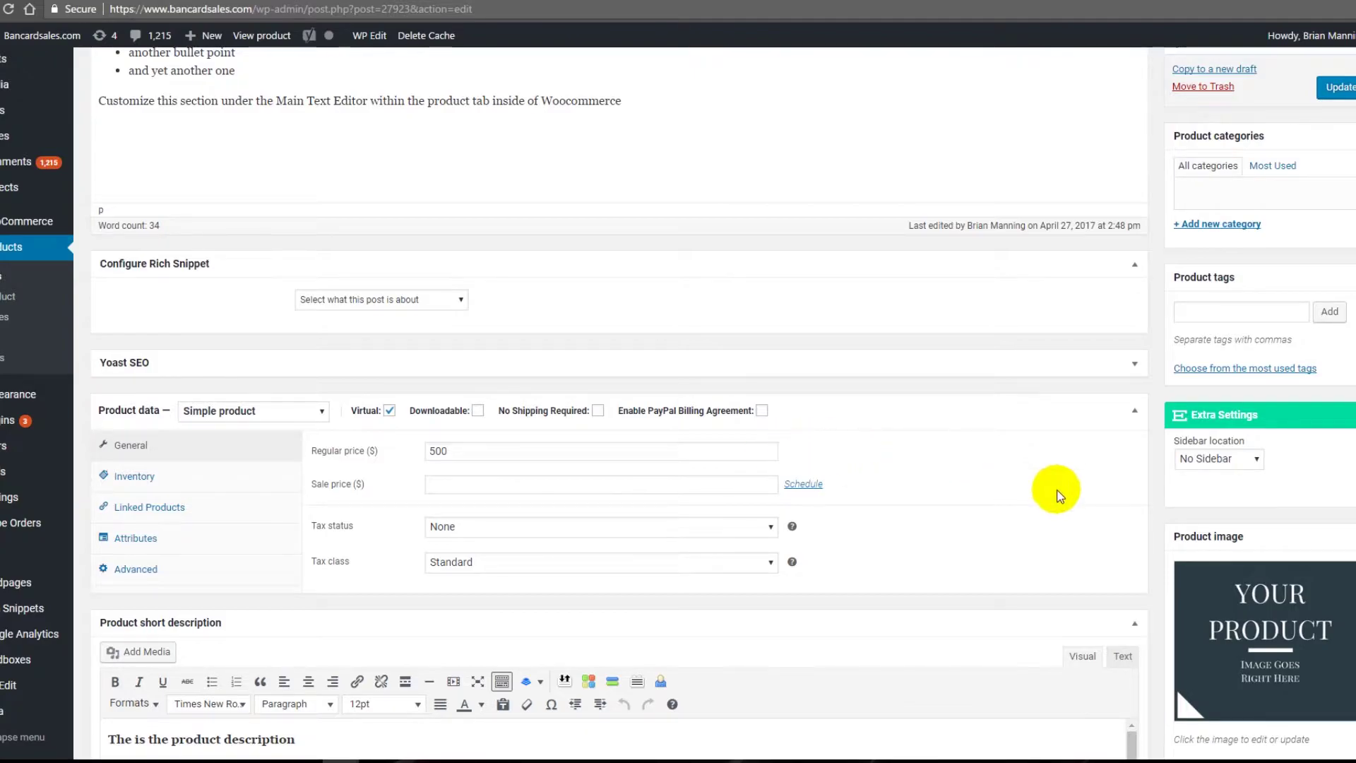
pyautogui.scroll(4, 1228, 385)
pyautogui.scroll(1, 1228, 385)
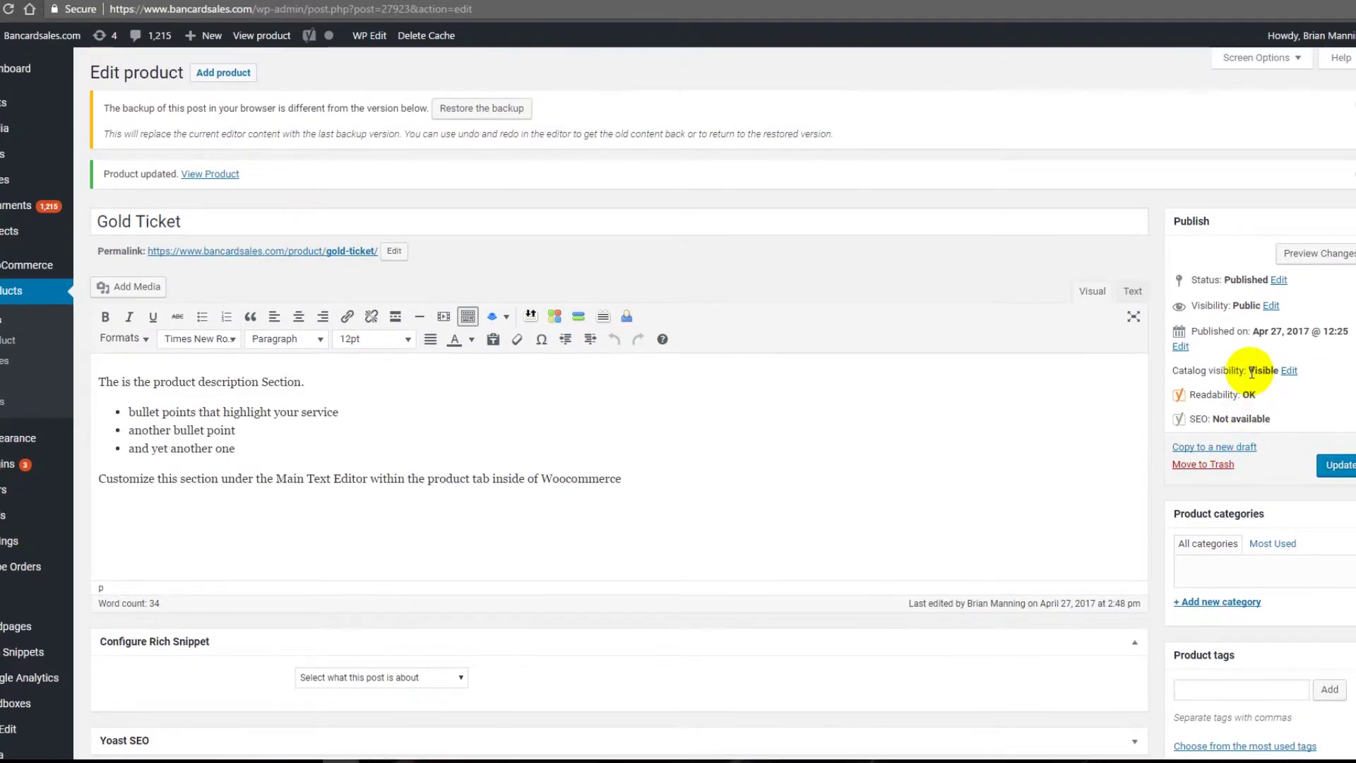
pyautogui.click(1340, 467)
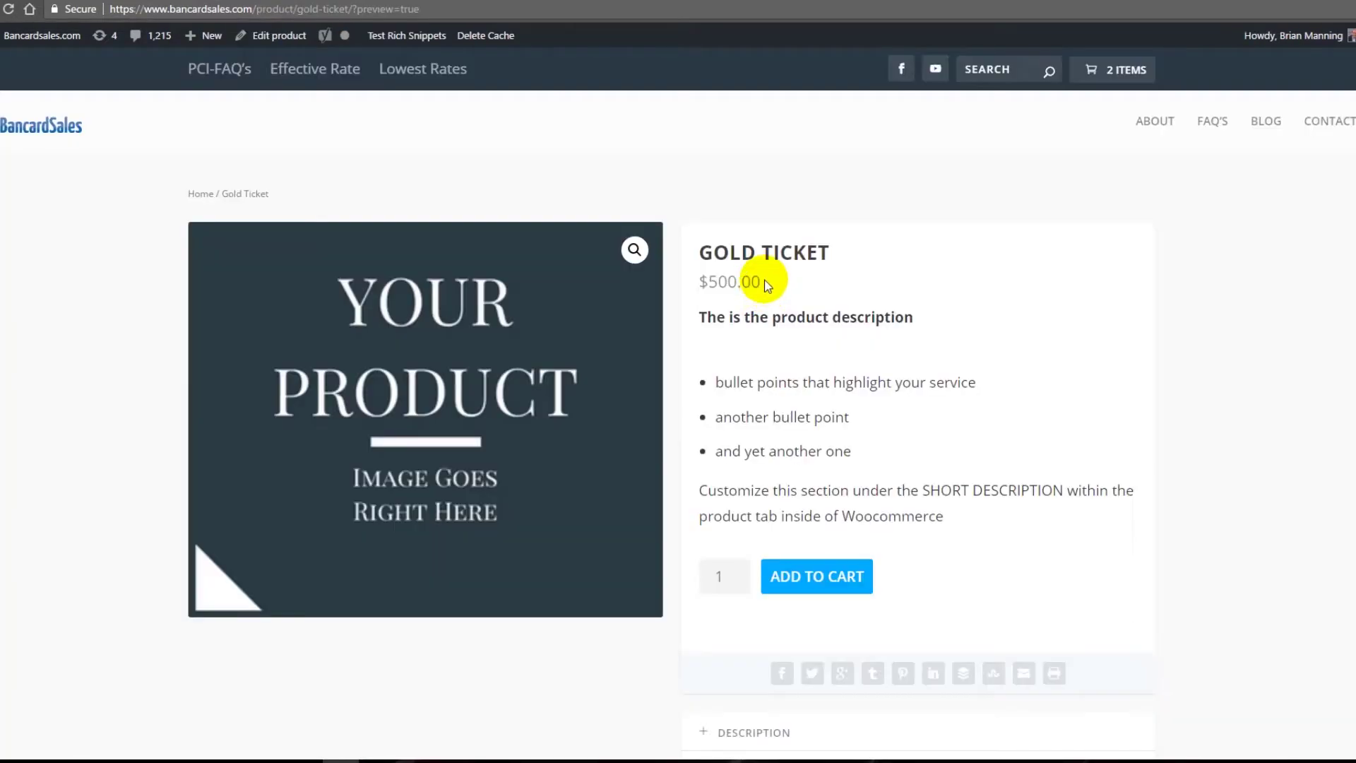
# Step: Check the price on the product page, add another Gold Ticket to the cart and set its cart quantity to 0
pyautogui.moveTo(773, 286)
pyautogui.mouseDown()
pyautogui.moveTo(699, 282)
pyautogui.moveTo(780, 285)
pyautogui.mouseUp()
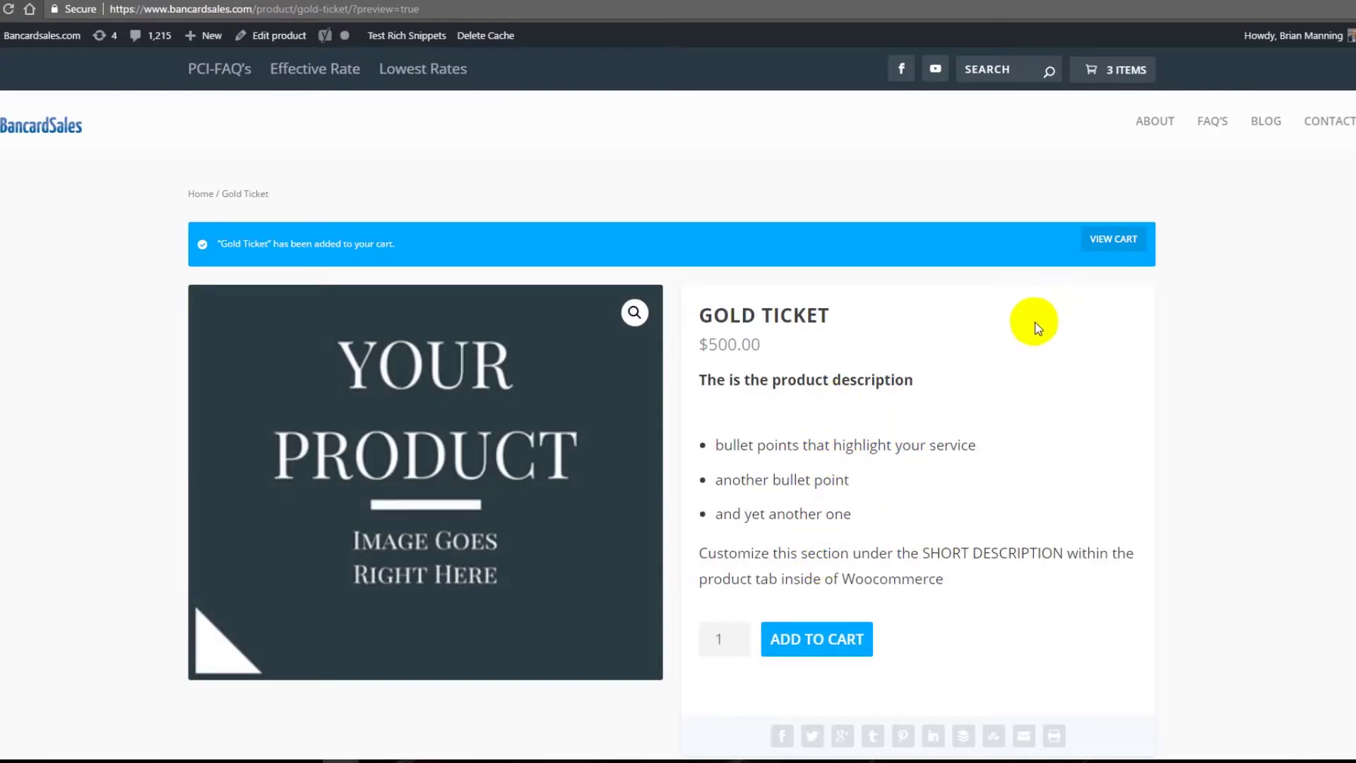
pyautogui.click(1097, 248)
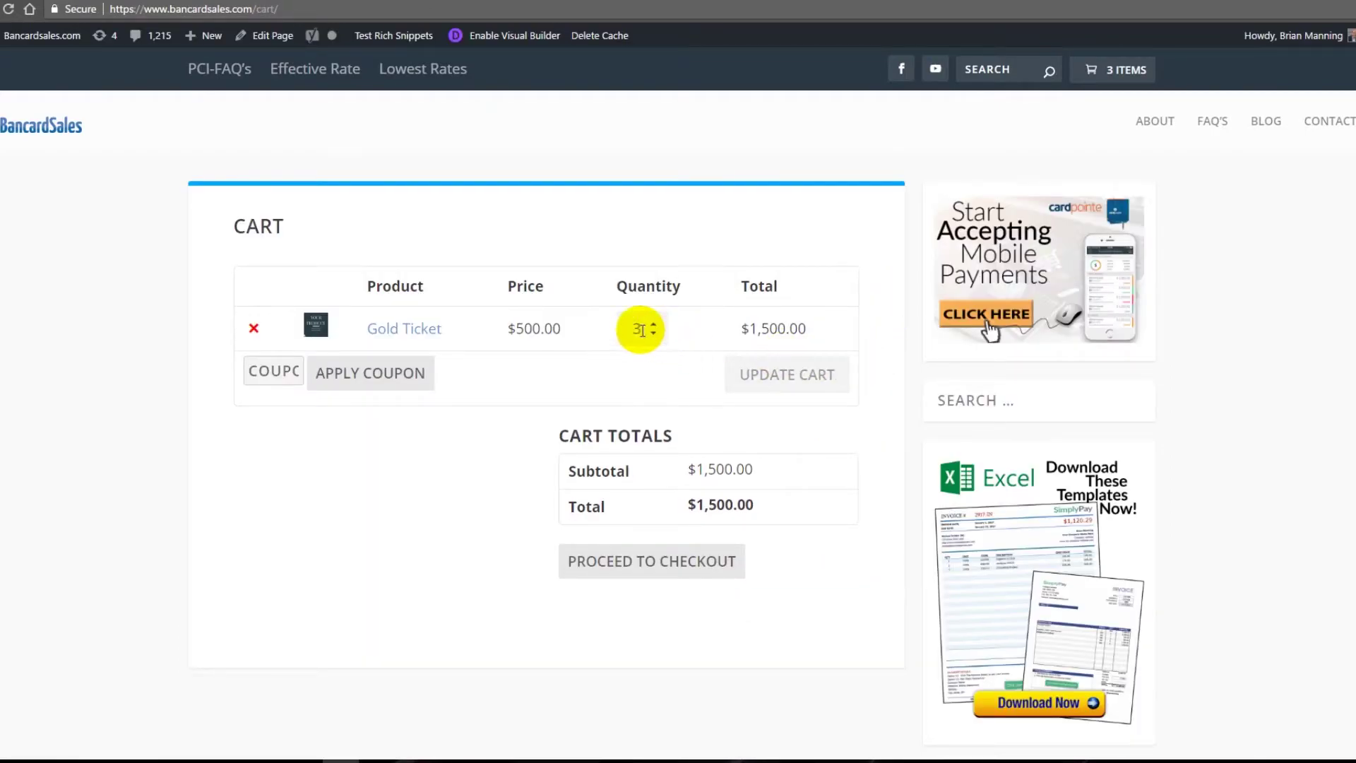
pyautogui.doubleClick(640, 330)
pyautogui.write('0')
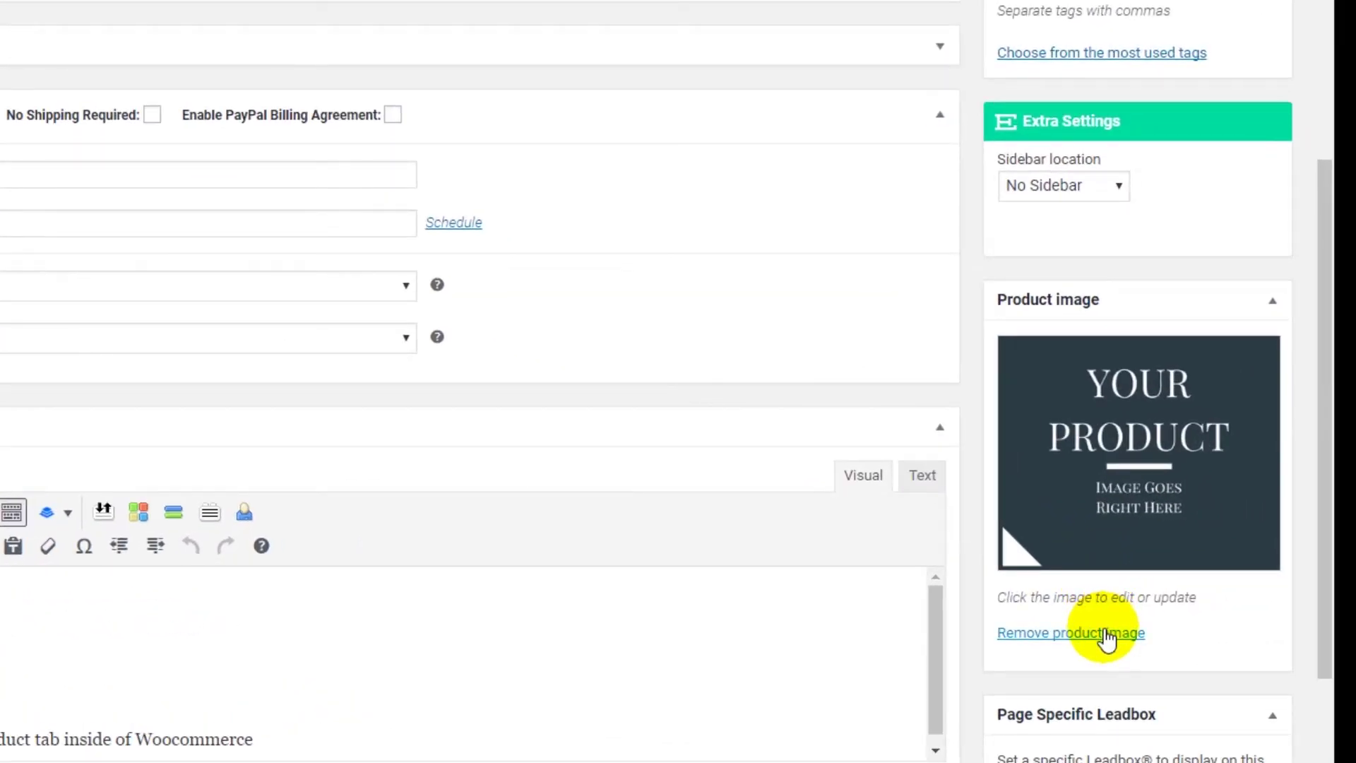
# Step: Remove the current product image from the Gold Ticket product
pyautogui.click(1107, 638)
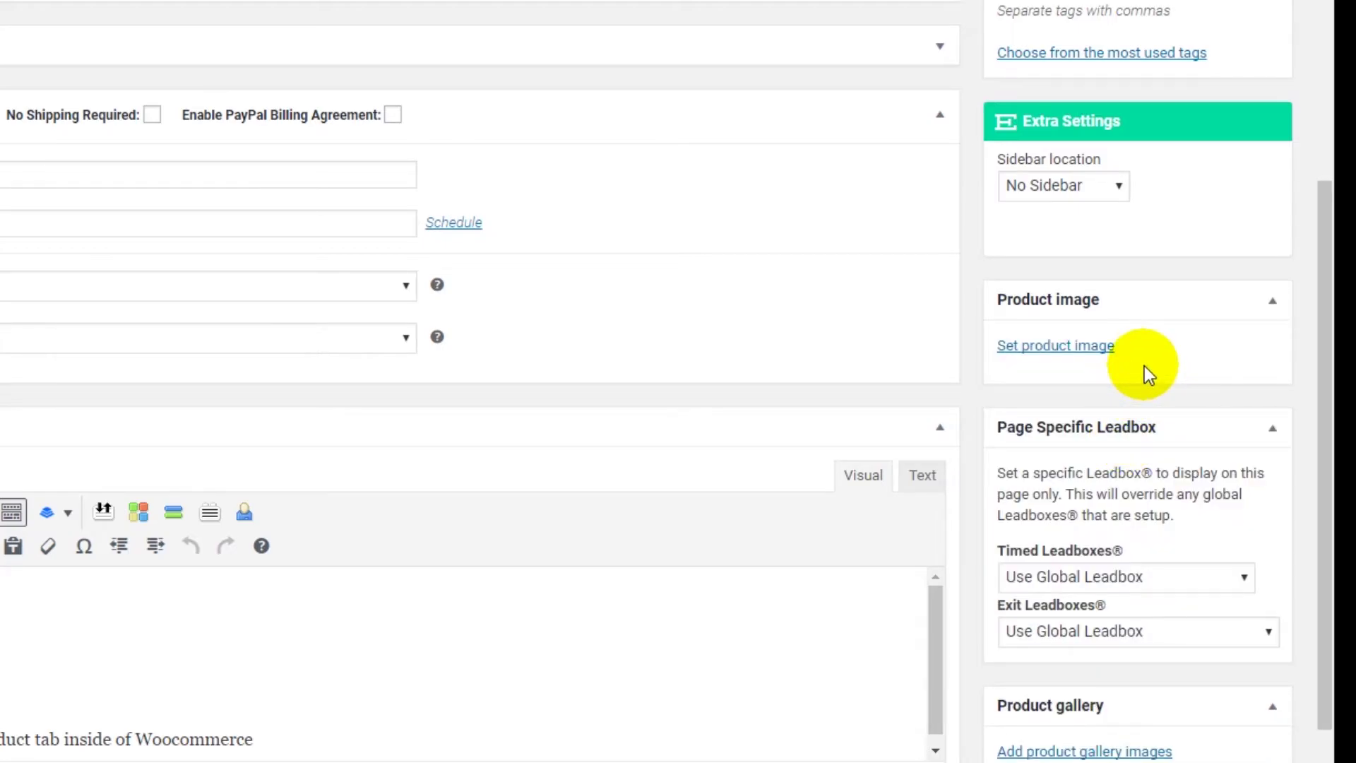
# Step: Set the "Your Product Image Goes Right Here" picture from the media library as the Gold Ticket's product image
pyautogui.click(1062, 351)
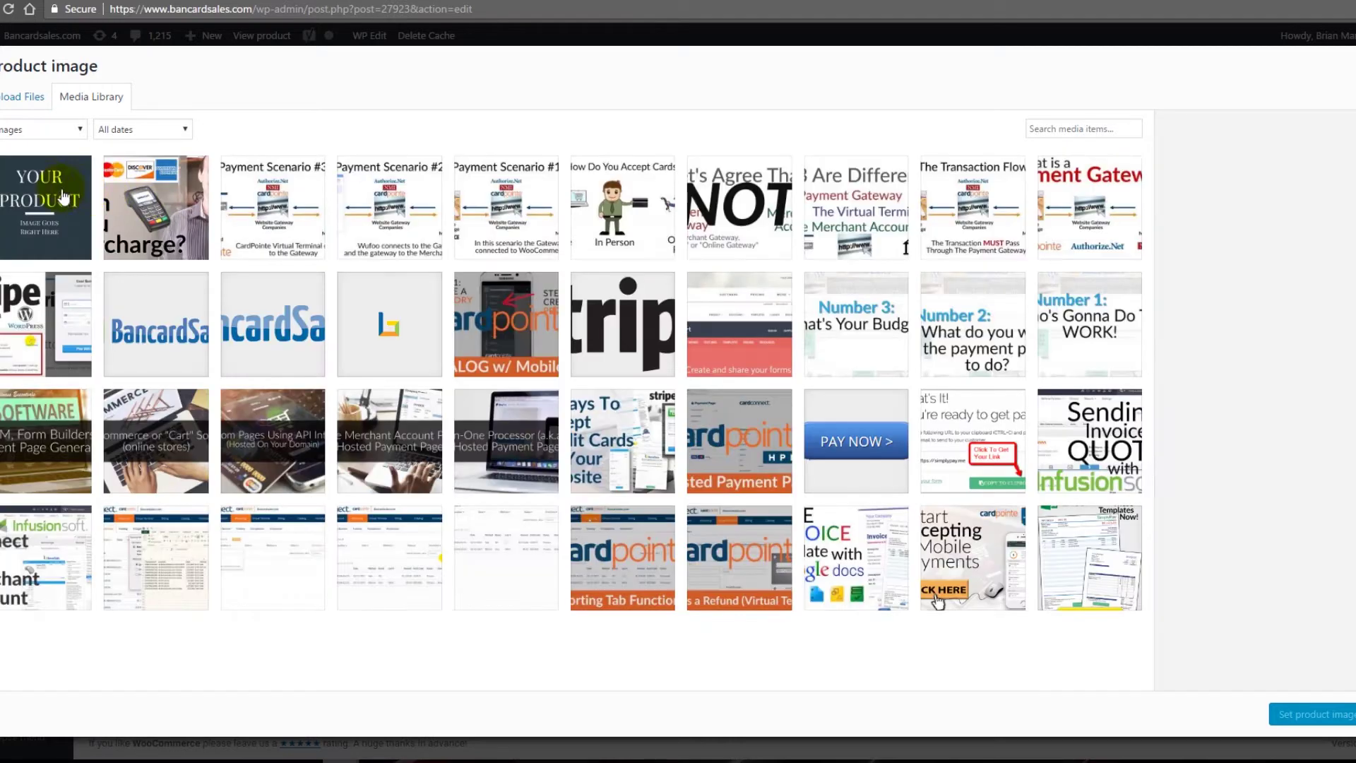
pyautogui.click(43, 189)
pyautogui.click(1297, 714)
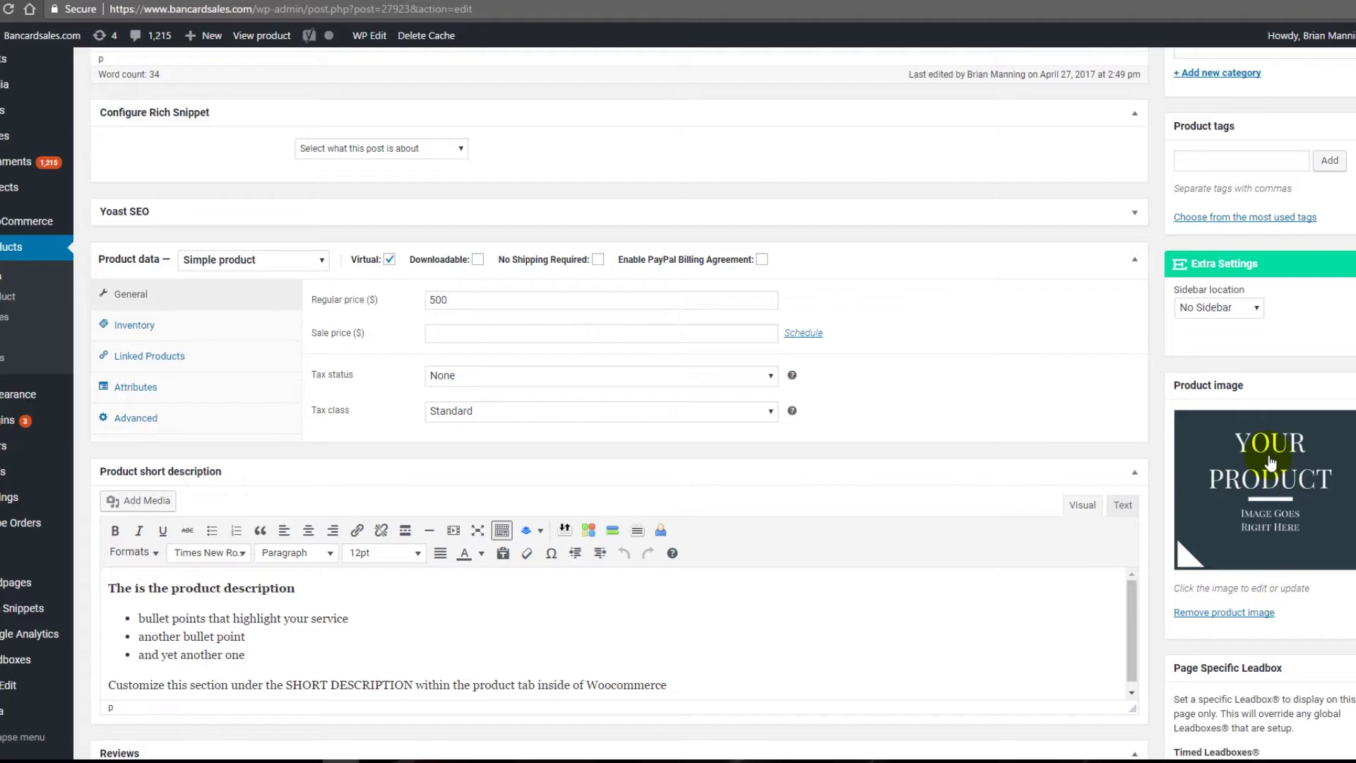
pyautogui.scroll(4, 1269, 601)
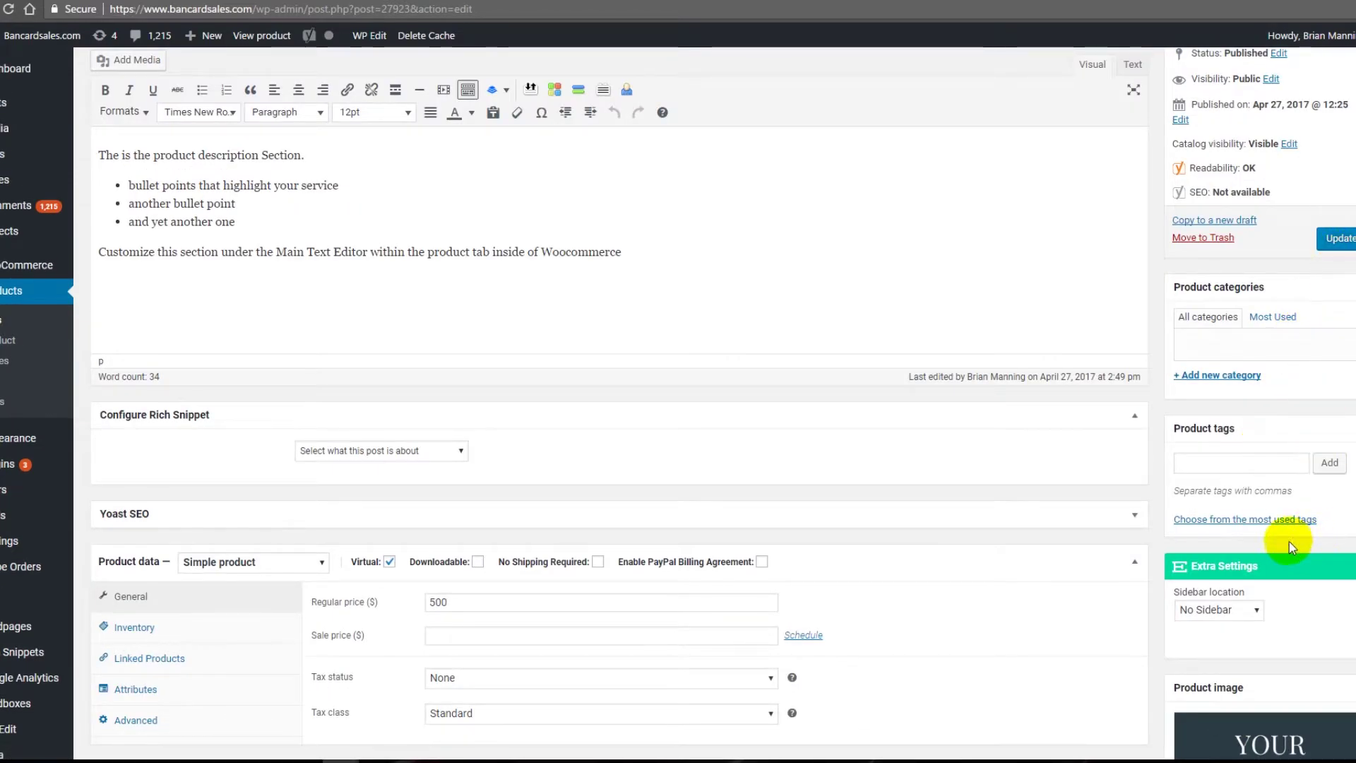
pyautogui.scroll(-3, 1287, 529)
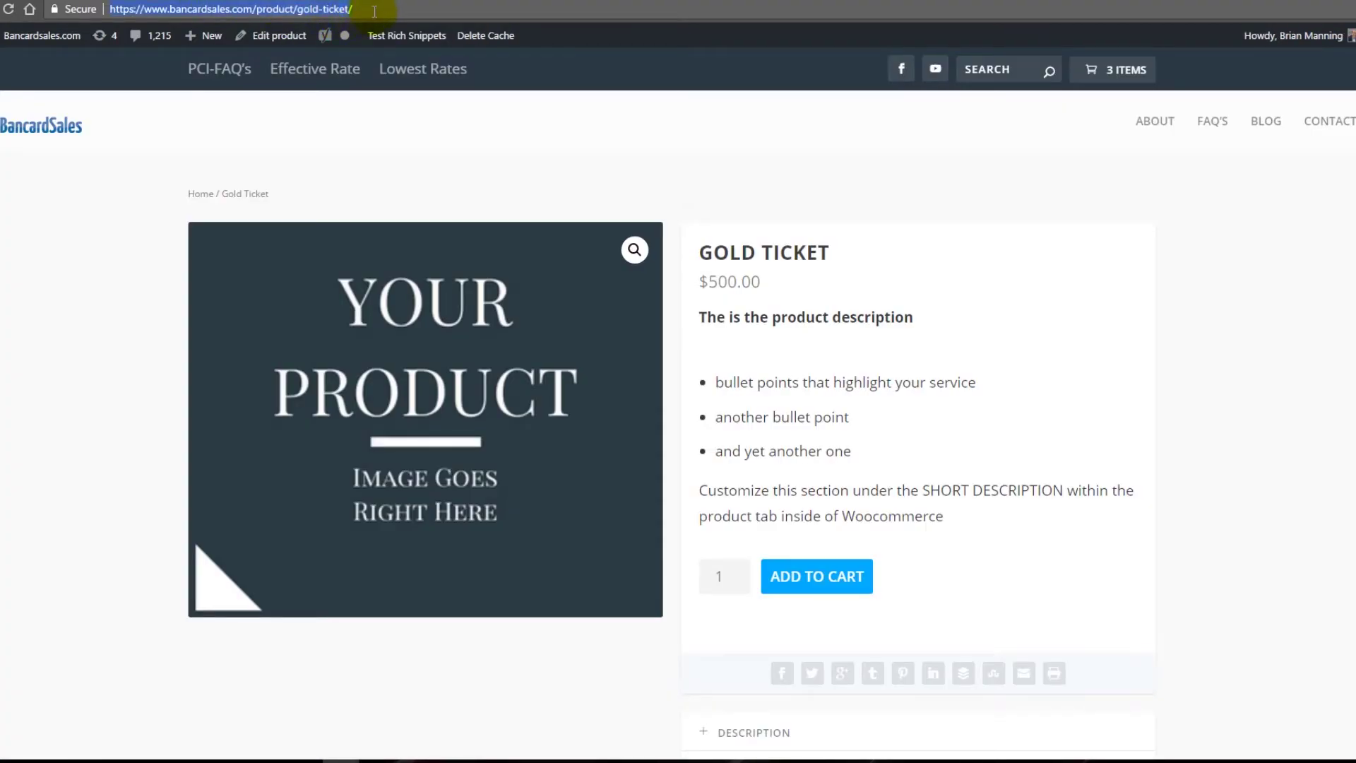
# Step: Open the store's /shop/ page to check the Gold Ticket's listing, and open its product page from there
pyautogui.click(380, 10)
pyautogui.press('BackSpace')
pyautogui.press('BackSpace')
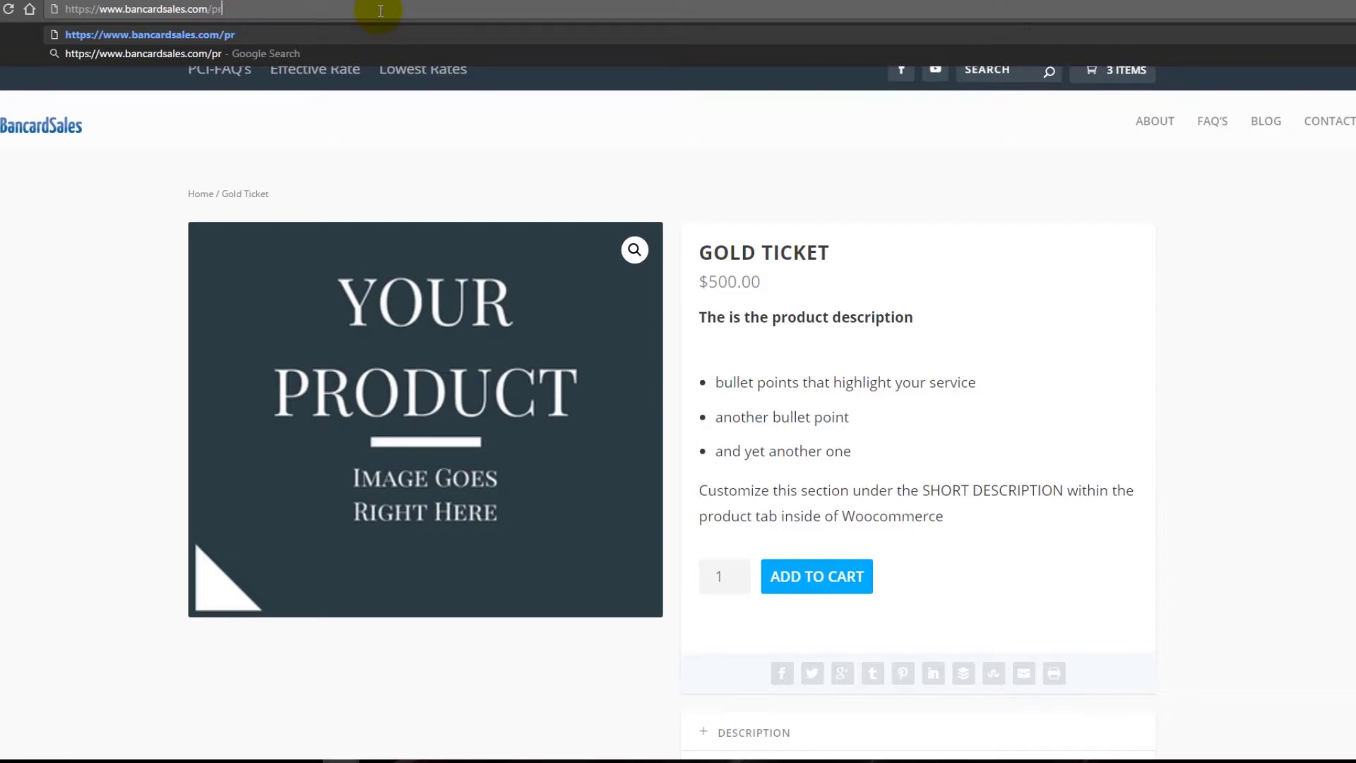
pyautogui.write('sho')
pyautogui.press('Return')
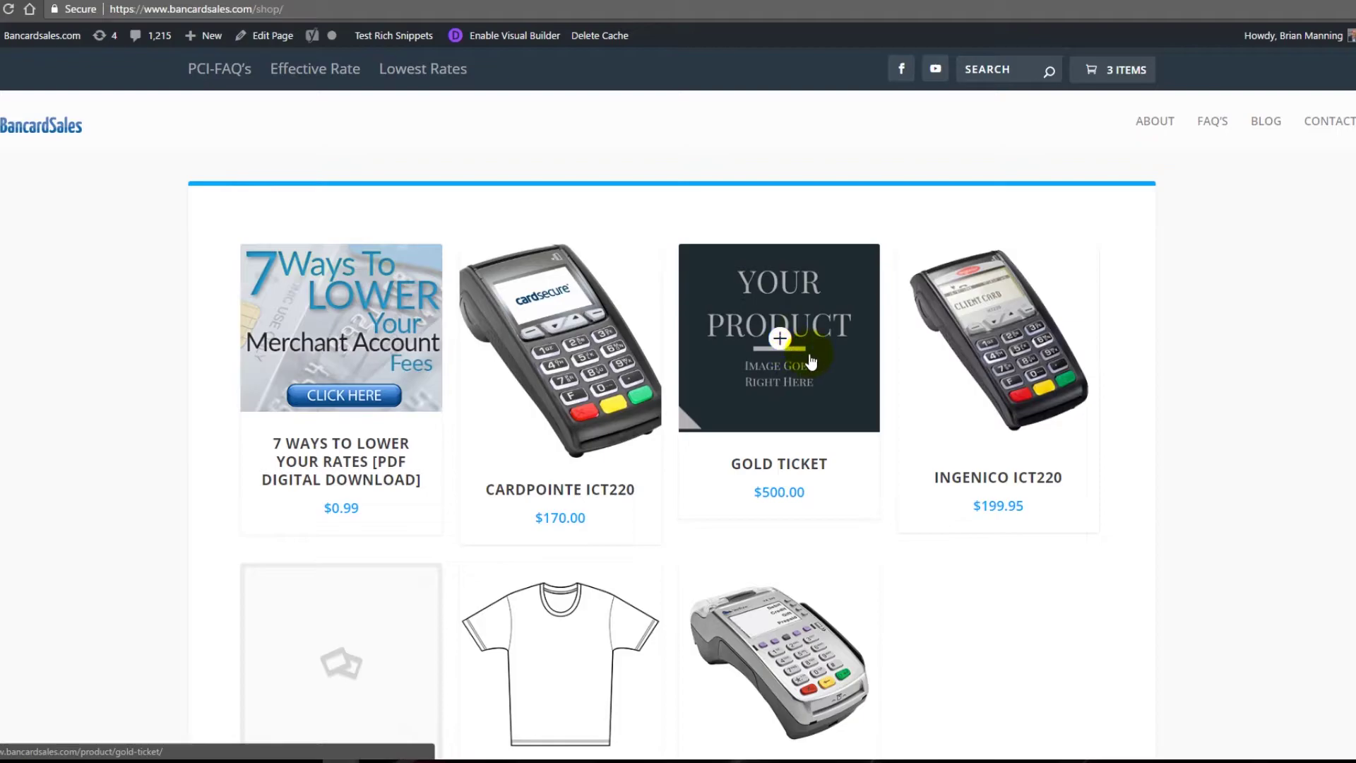
pyautogui.click(780, 340)
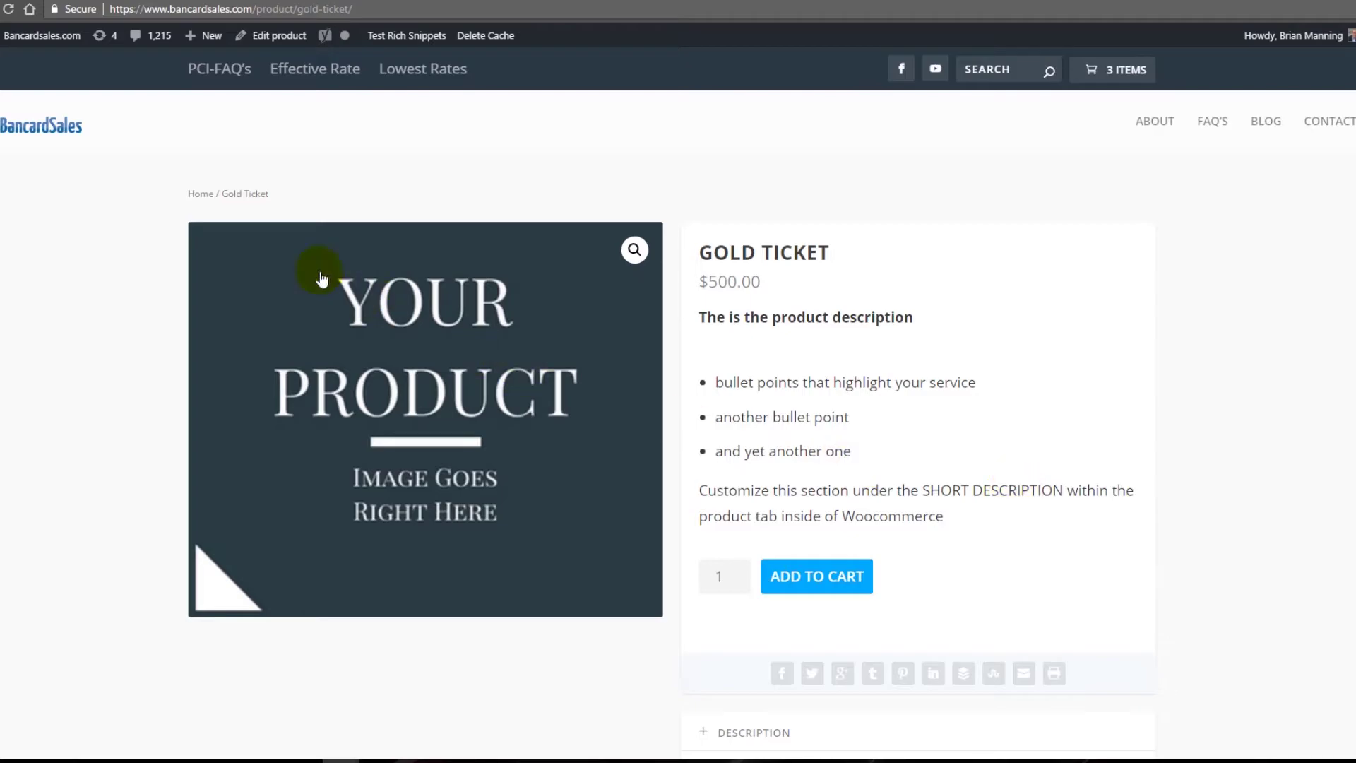
# Step: Return to the WordPress admin and start a new product named "Product number 2"
pyautogui.click(3, 8)
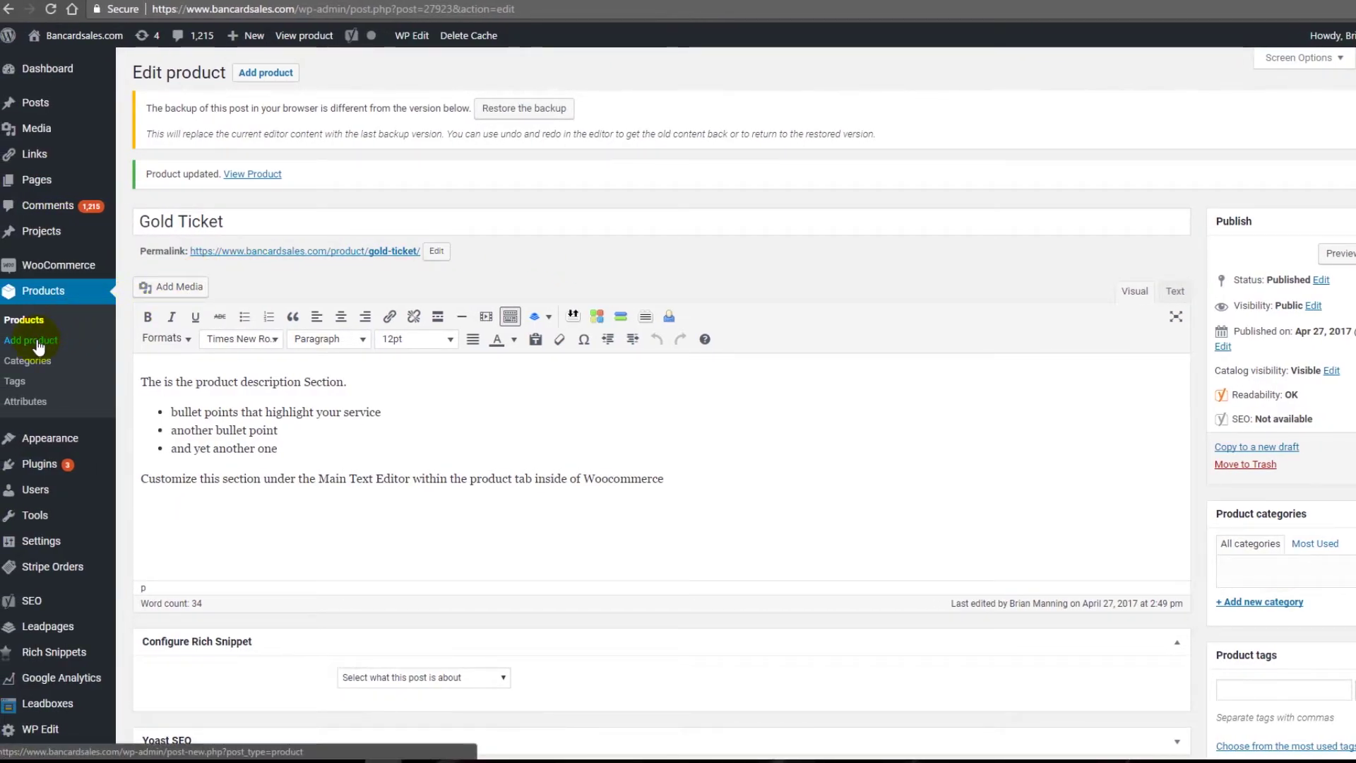
pyautogui.click(258, 174)
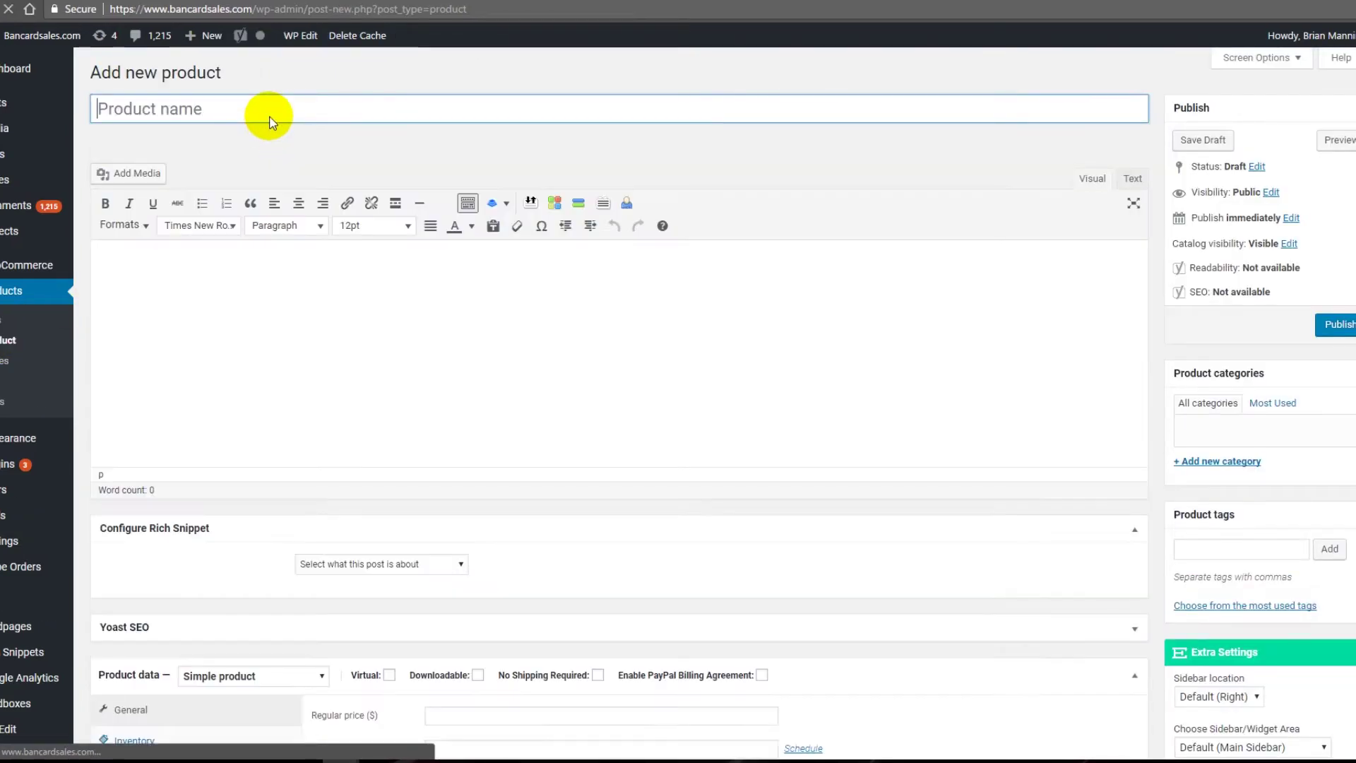
pyautogui.write('Product num')
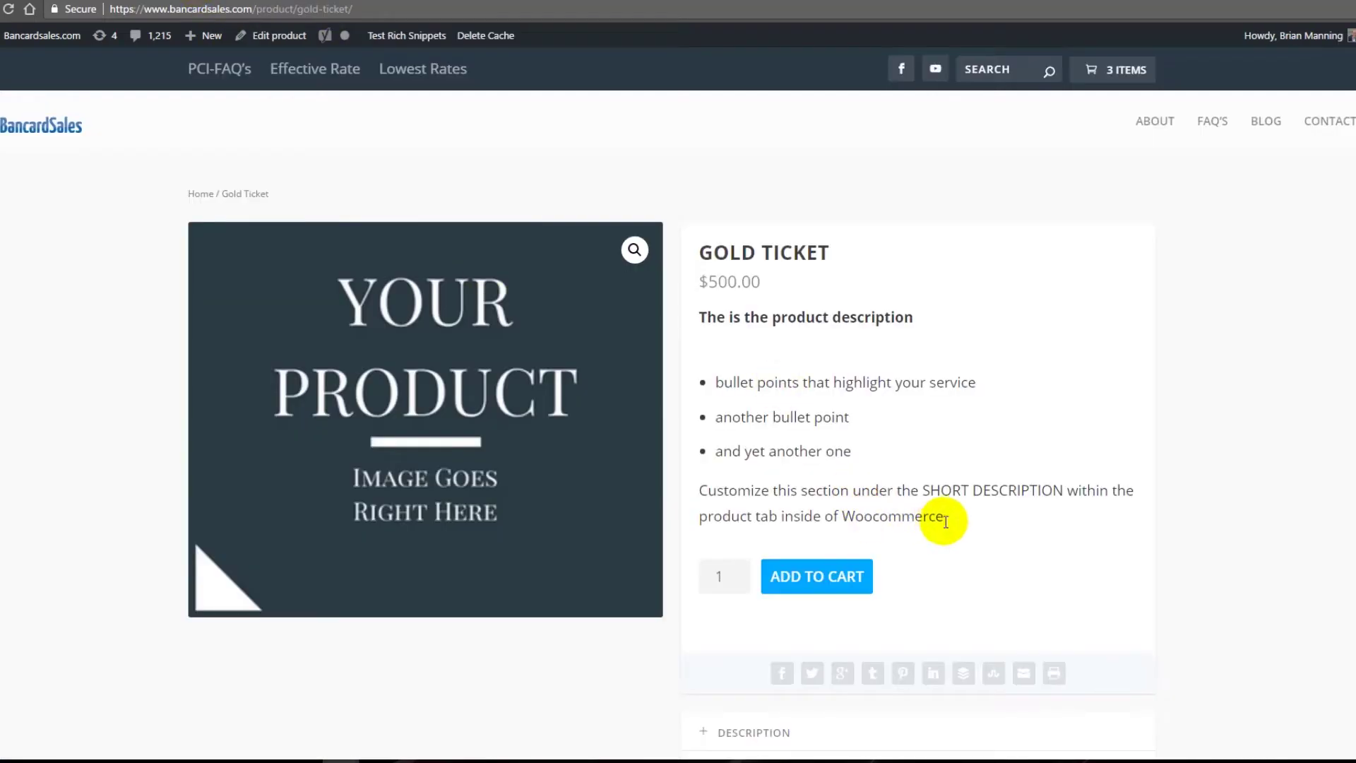
# Step: Copy the description text from the Gold Ticket page into the new product's main description and its short description
pyautogui.moveTo(944, 517); pyautogui.dragTo(693, 325)
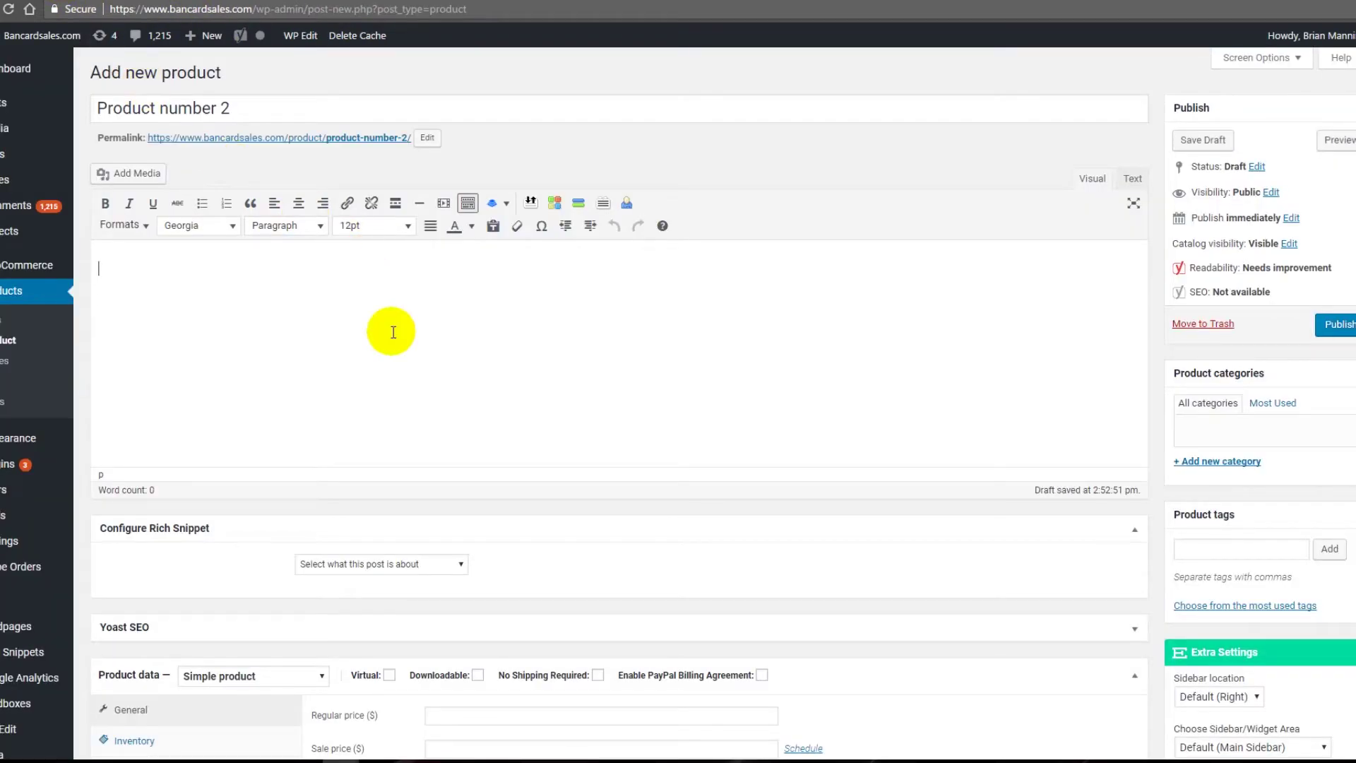
pyautogui.write('The is the product description bullet points that highlight your service another bullet point and yet another one Customize this section under the SHORT DESCRIPTION within the product tab inside of Woocommerce')
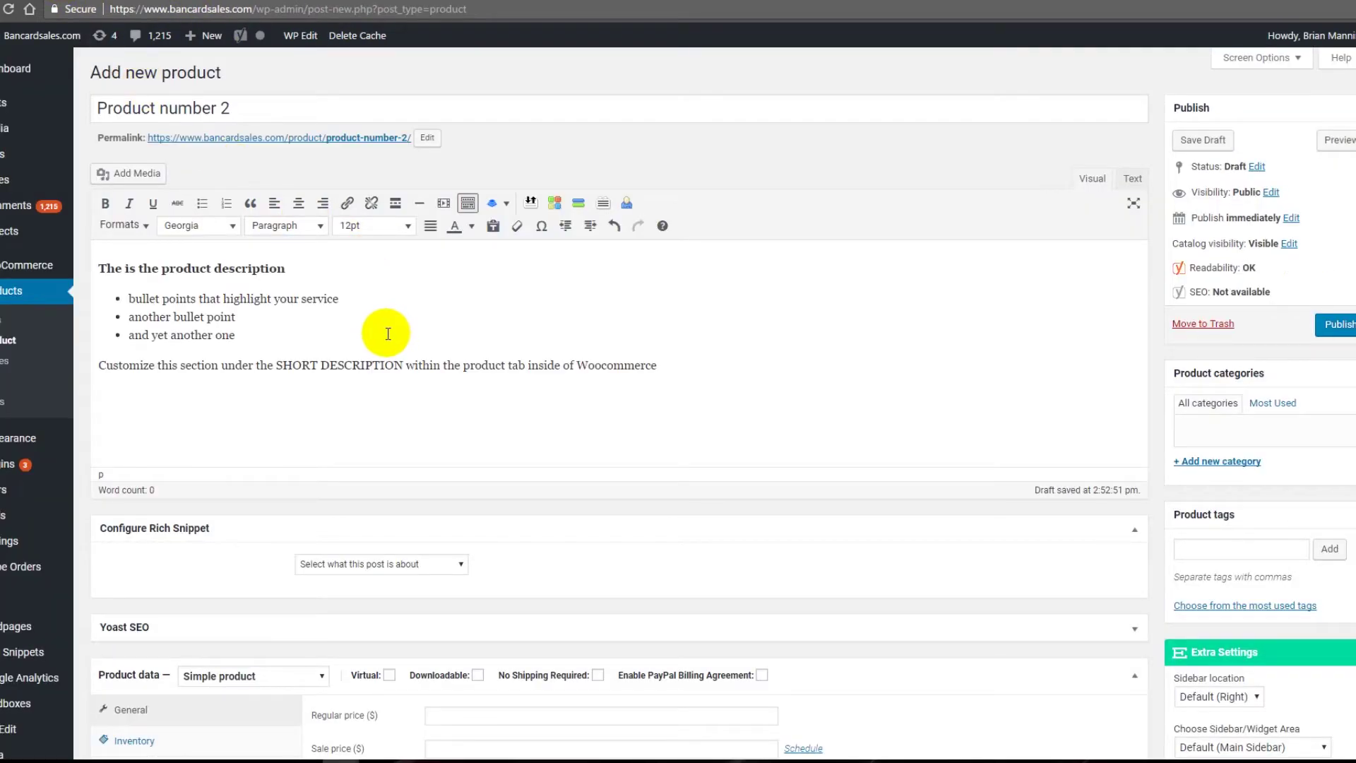
pyautogui.scroll(-7, 387, 333)
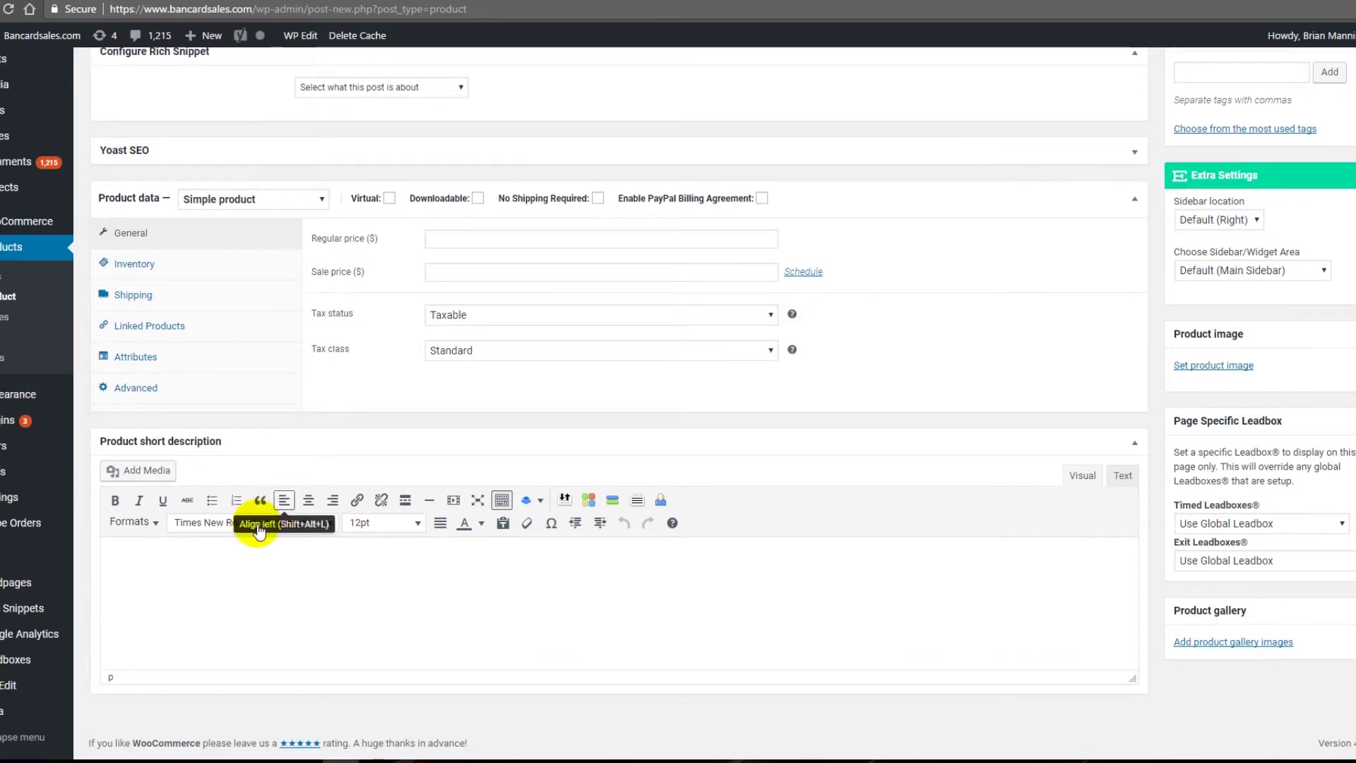
pyautogui.click(199, 576)
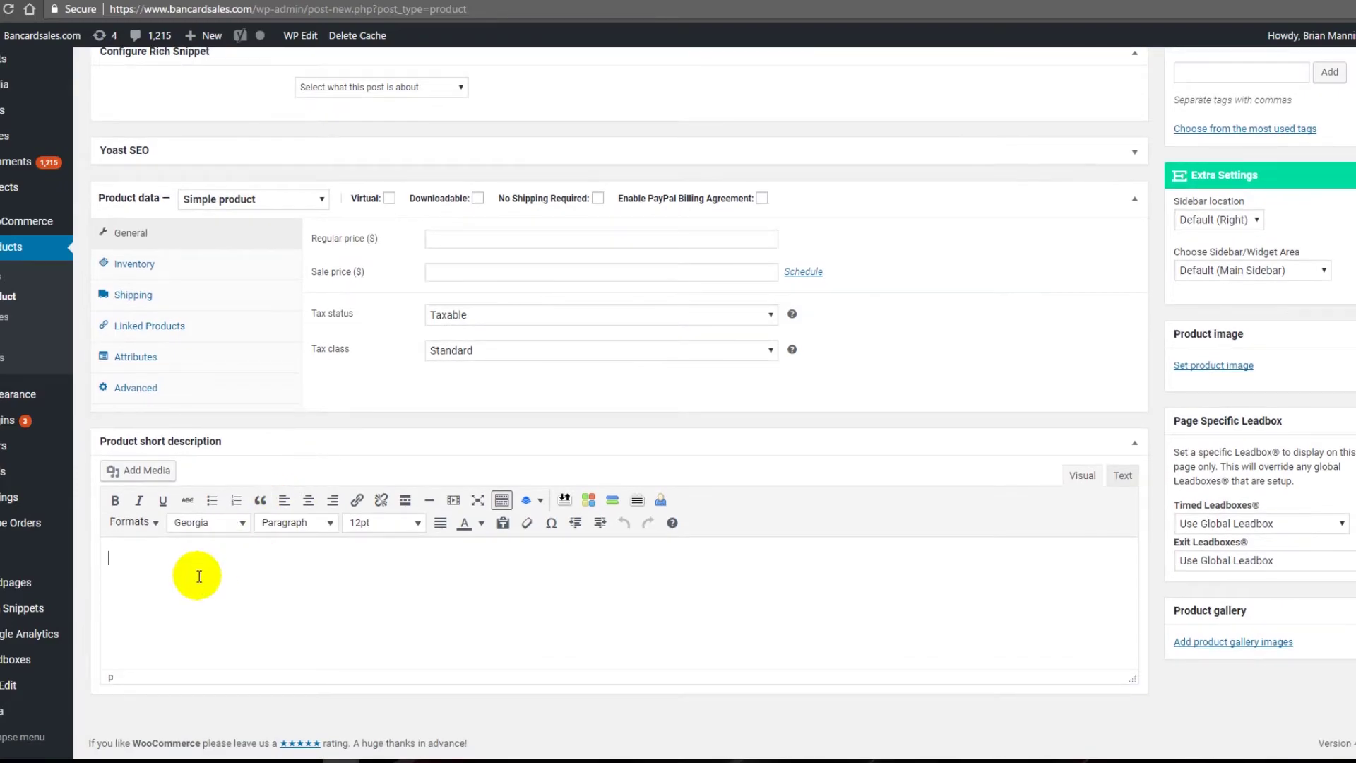
pyautogui.write('The is the product description bullet points that highlight your service another bullet point and yet another one Customize this section under the SHORT DESCRIPTION within the product tab inside of Woocommerce')
# Step: Set the new product's regular price to 150 and mark it as Virtual
pyautogui.scroll(2, 505, 541)
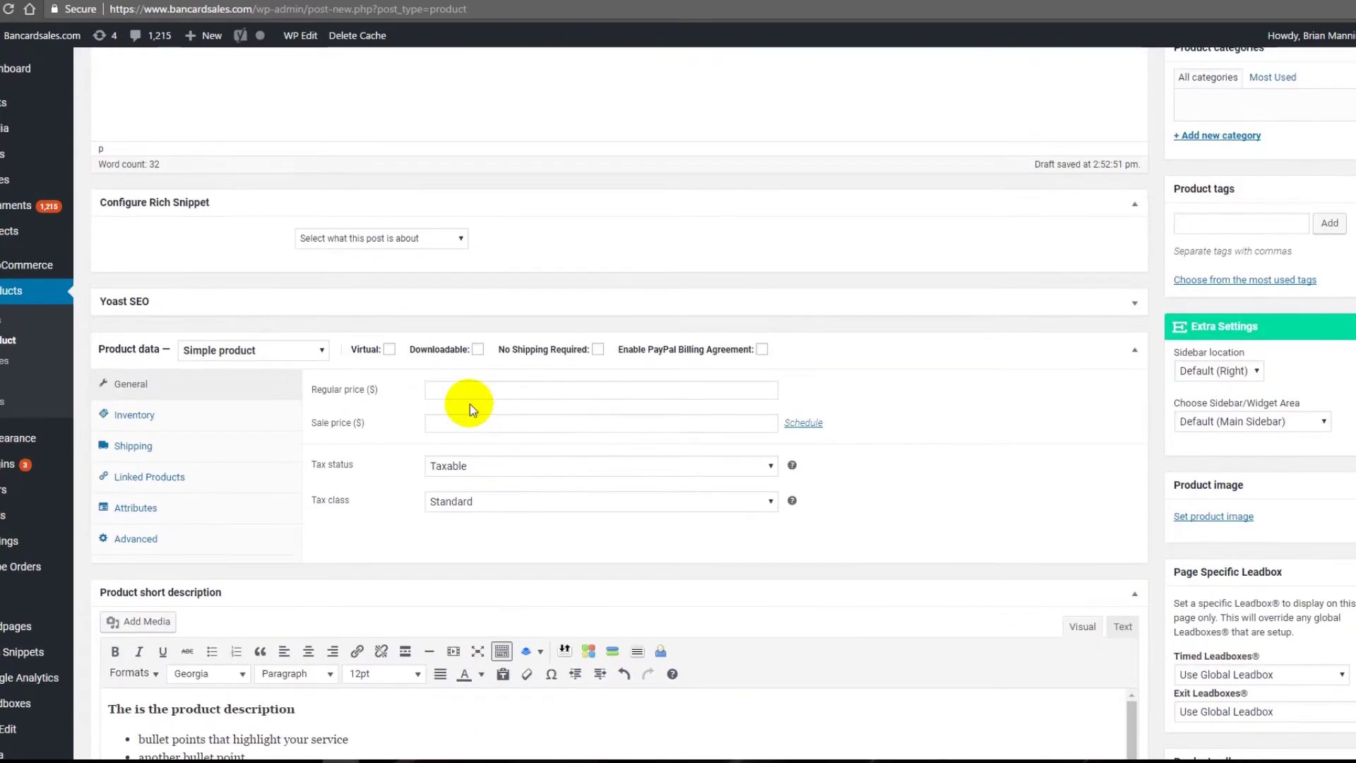
pyautogui.click(464, 385)
pyautogui.write('150')
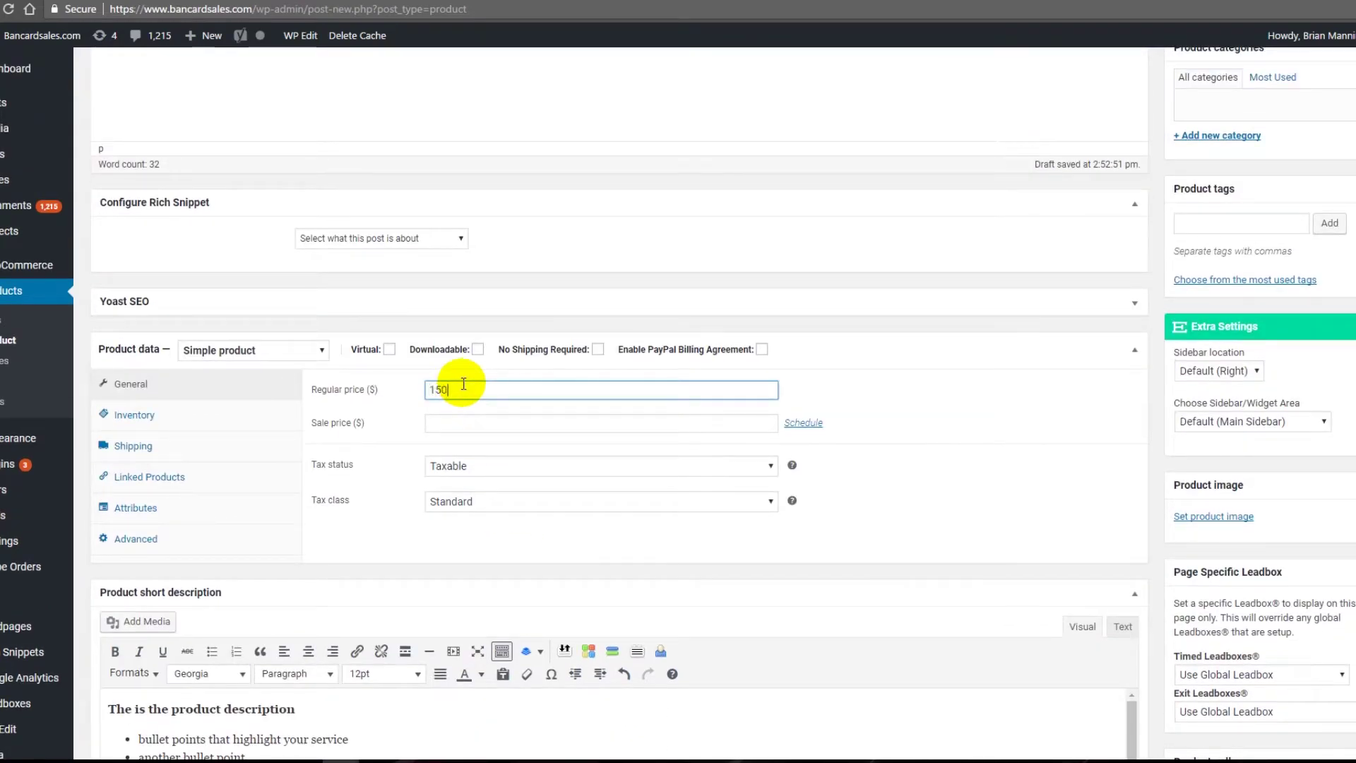
pyautogui.click(388, 351)
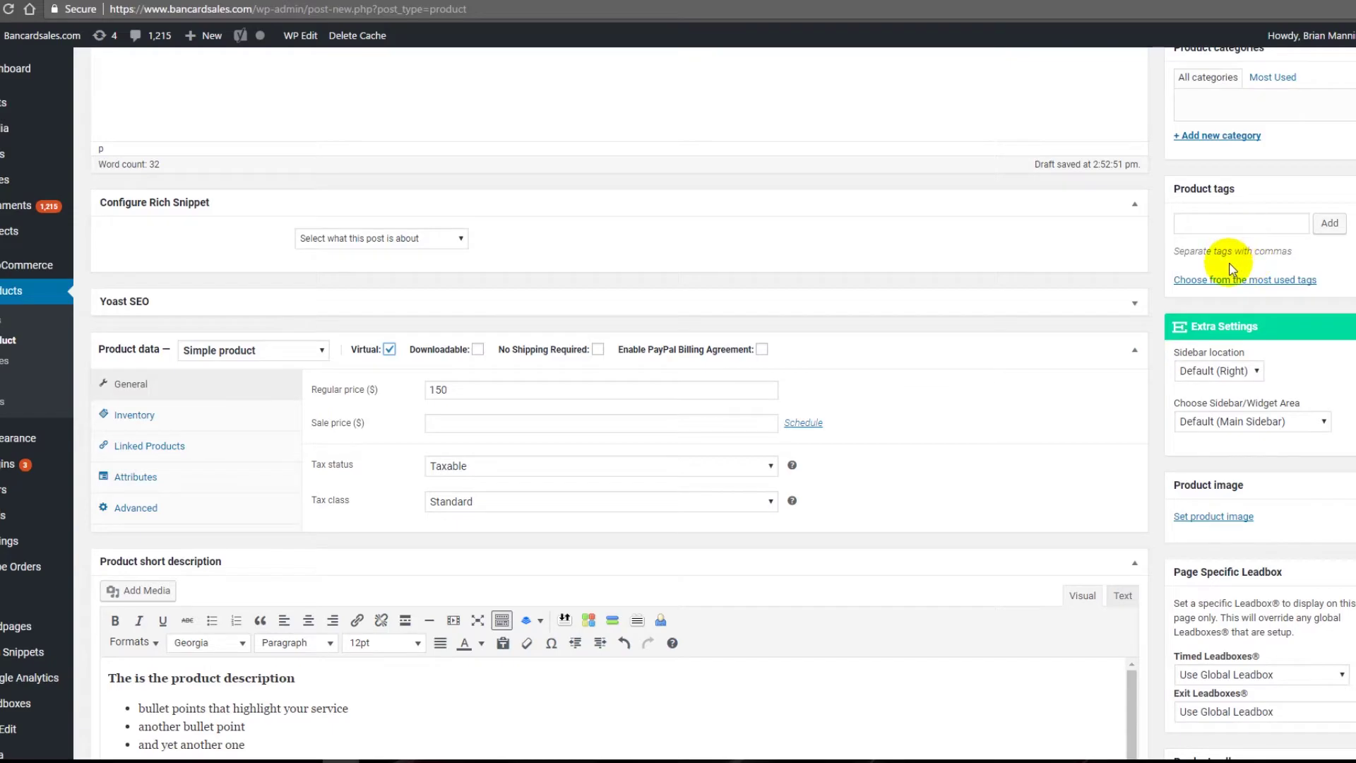
# Step: Set the "Your Product Image Goes Right Here" picture from the media library as the product image of Product number 2
pyautogui.scroll(4, 1231, 260)
pyautogui.scroll(-3, 1241, 414)
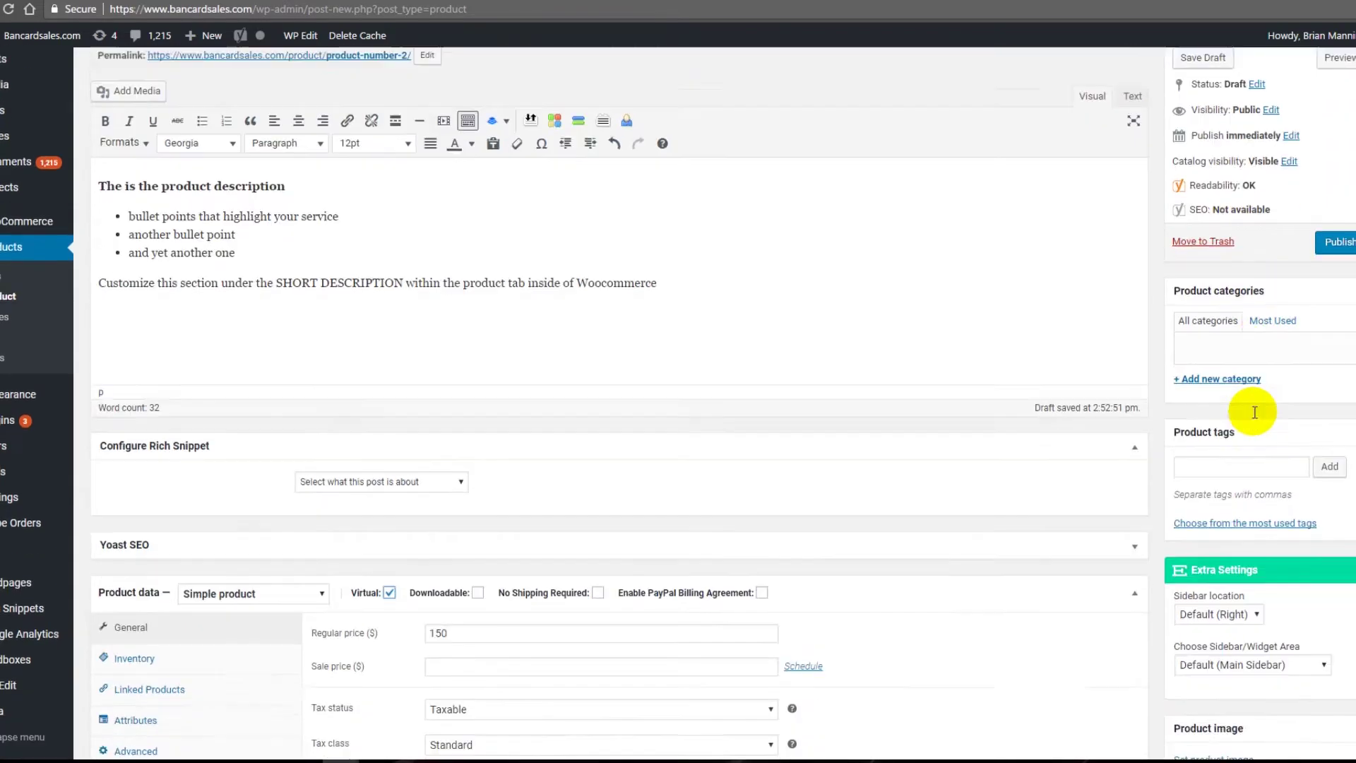
pyautogui.scroll(-4, 1243, 442)
pyautogui.click(1210, 397)
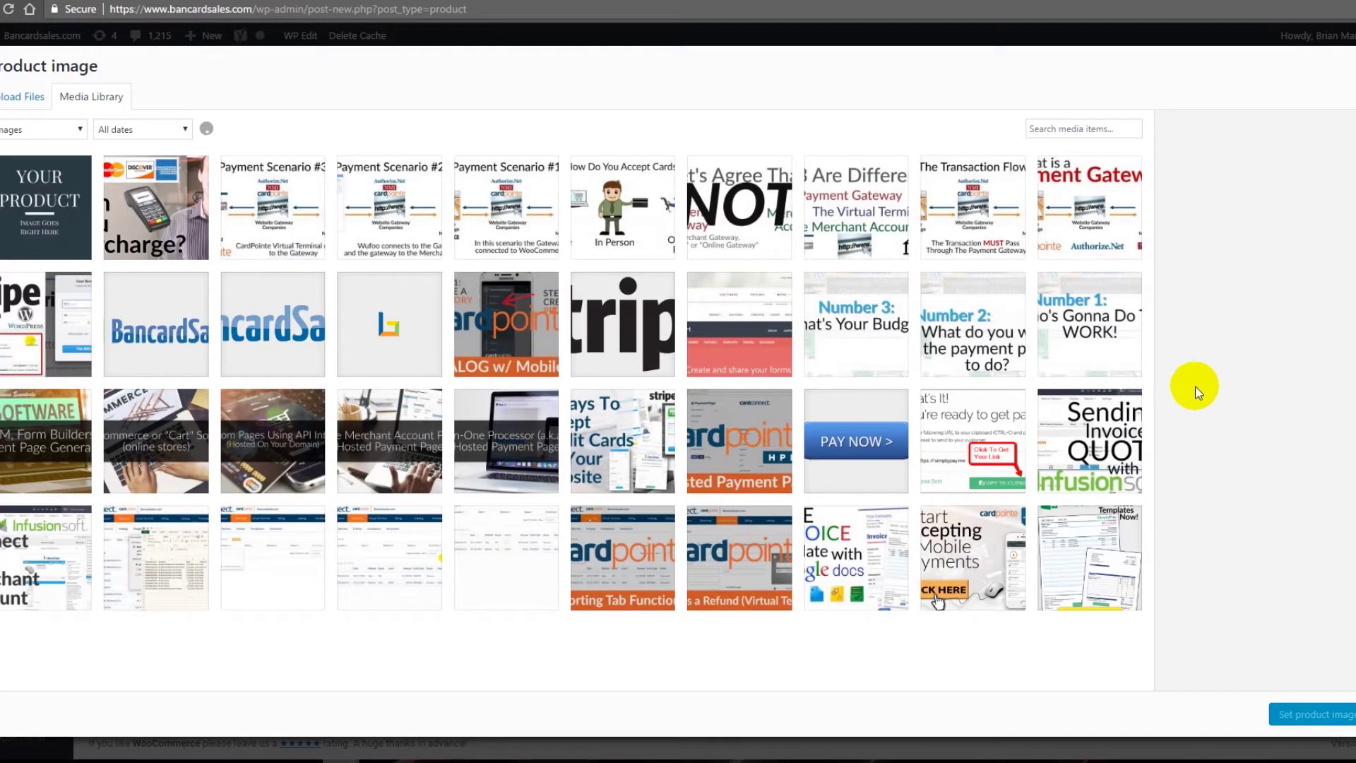
pyautogui.click(21, 205)
pyautogui.click(1308, 715)
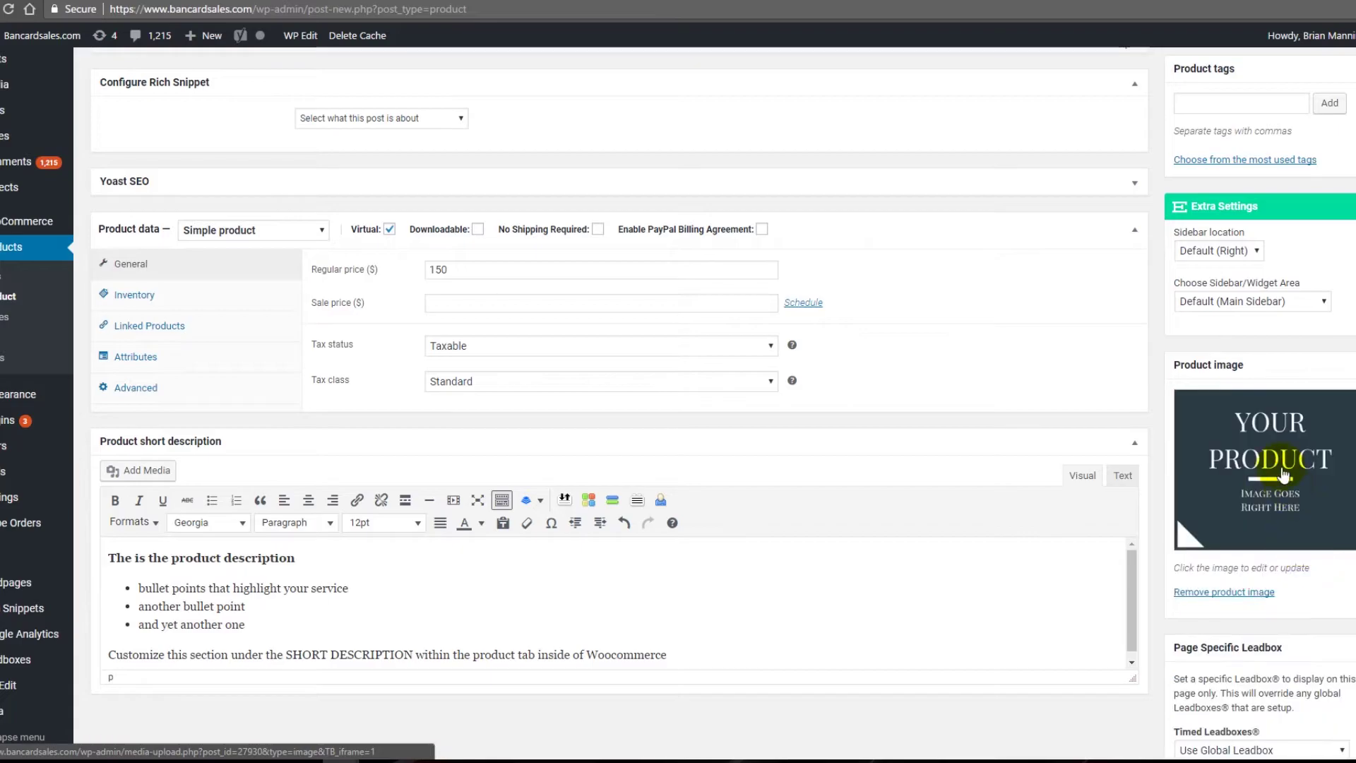
# Step: Save Product number 2 as a draft and preview its page, including the sidebar
pyautogui.scroll(6, 1265, 459)
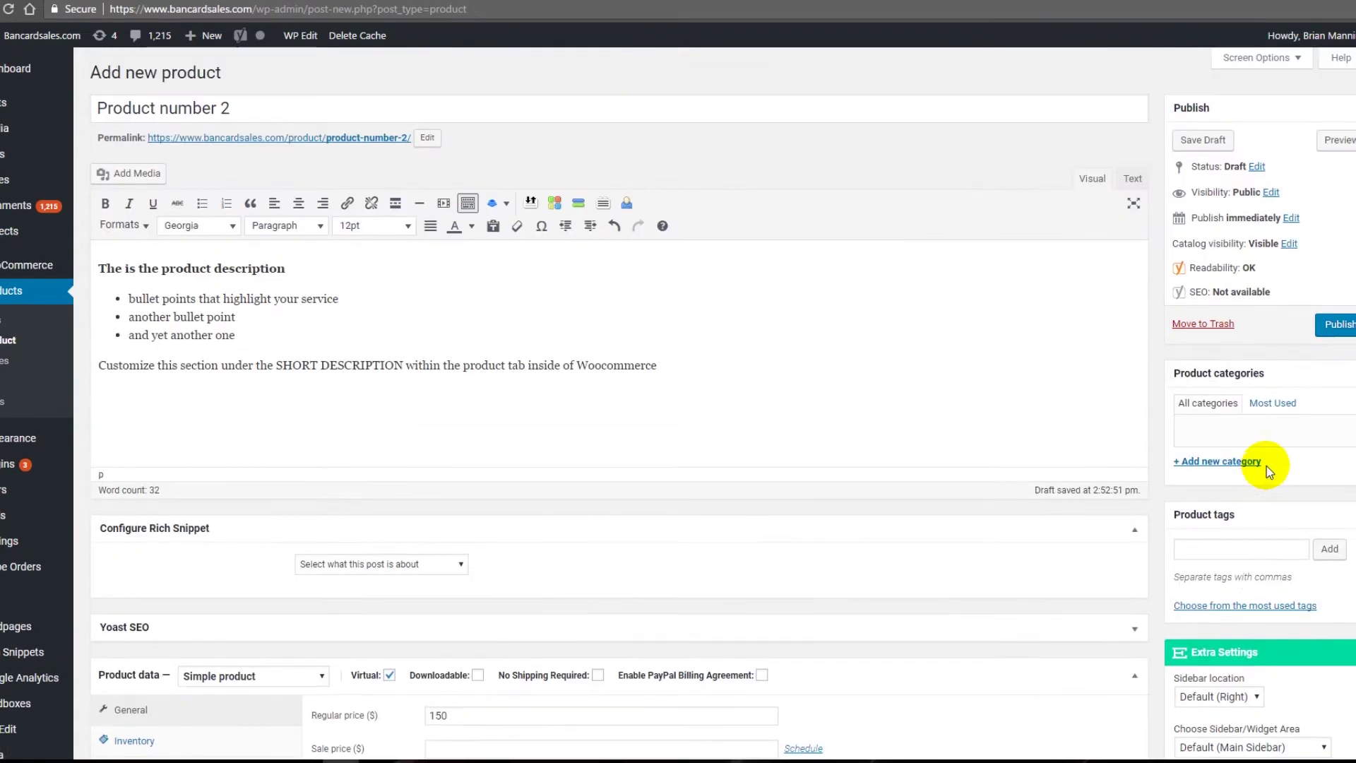
pyautogui.click(1205, 142)
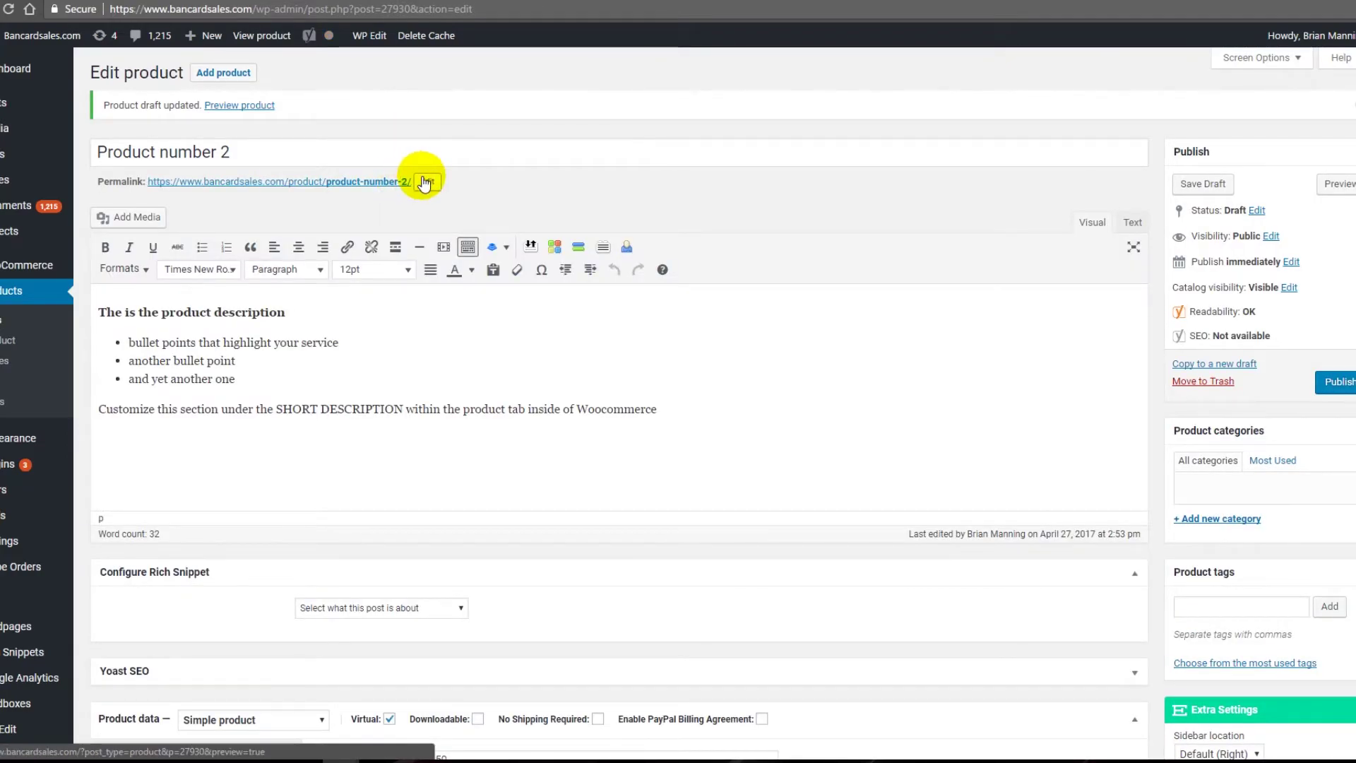
pyautogui.click(1340, 184)
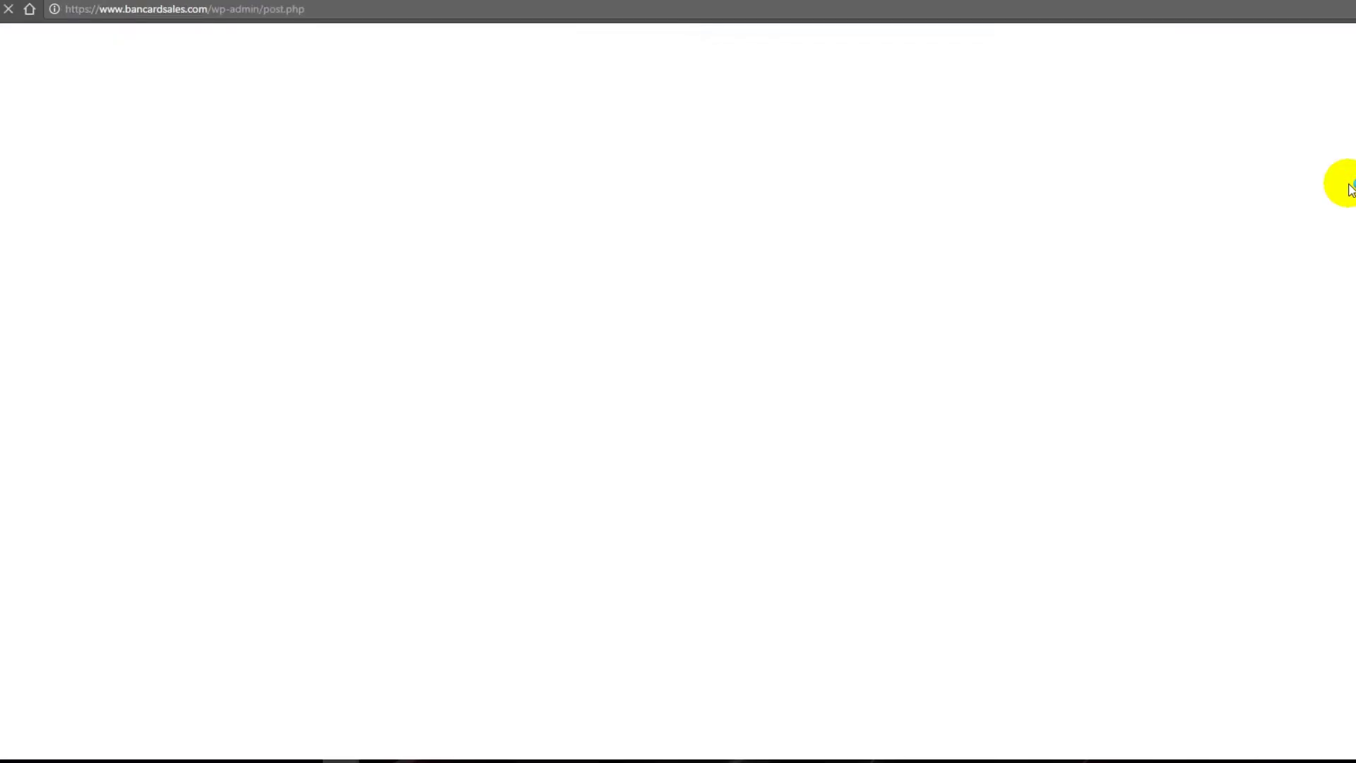
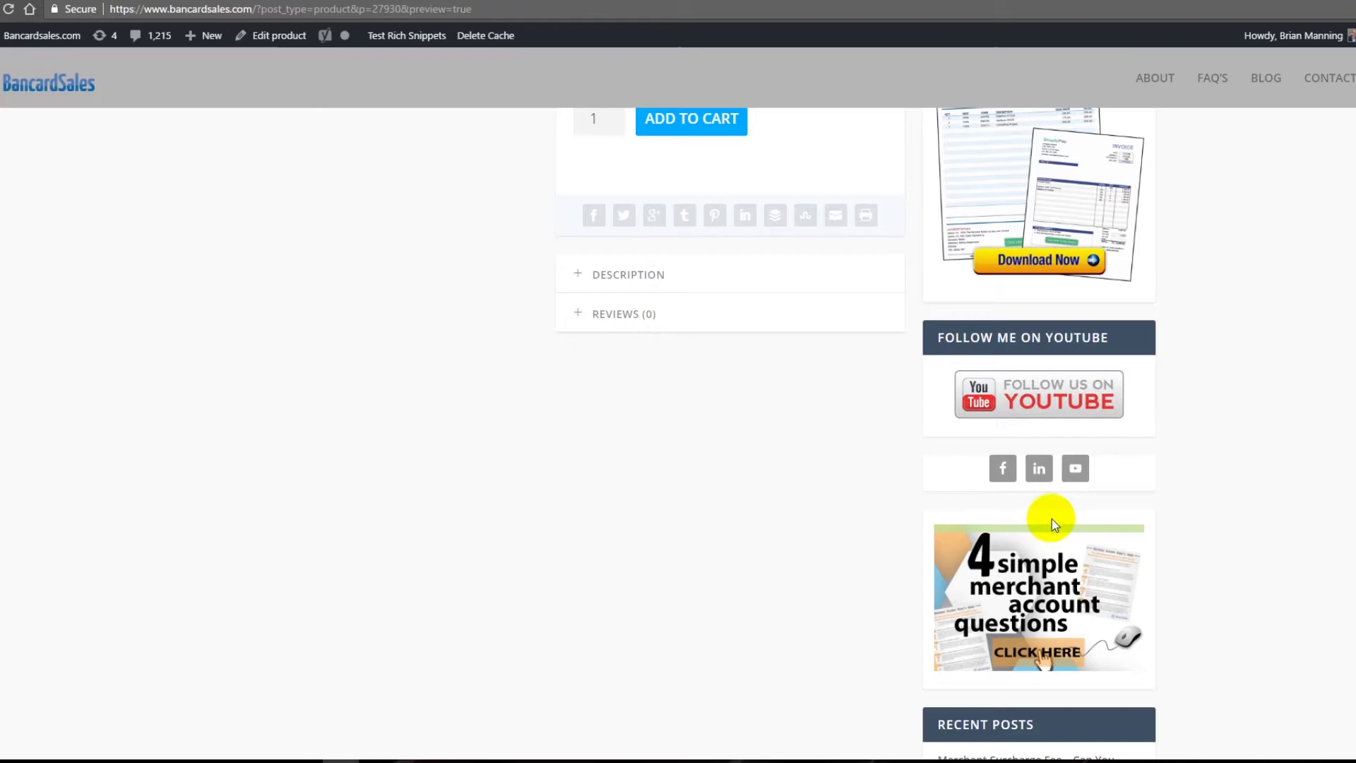
pyautogui.scroll(7, 1054, 520)
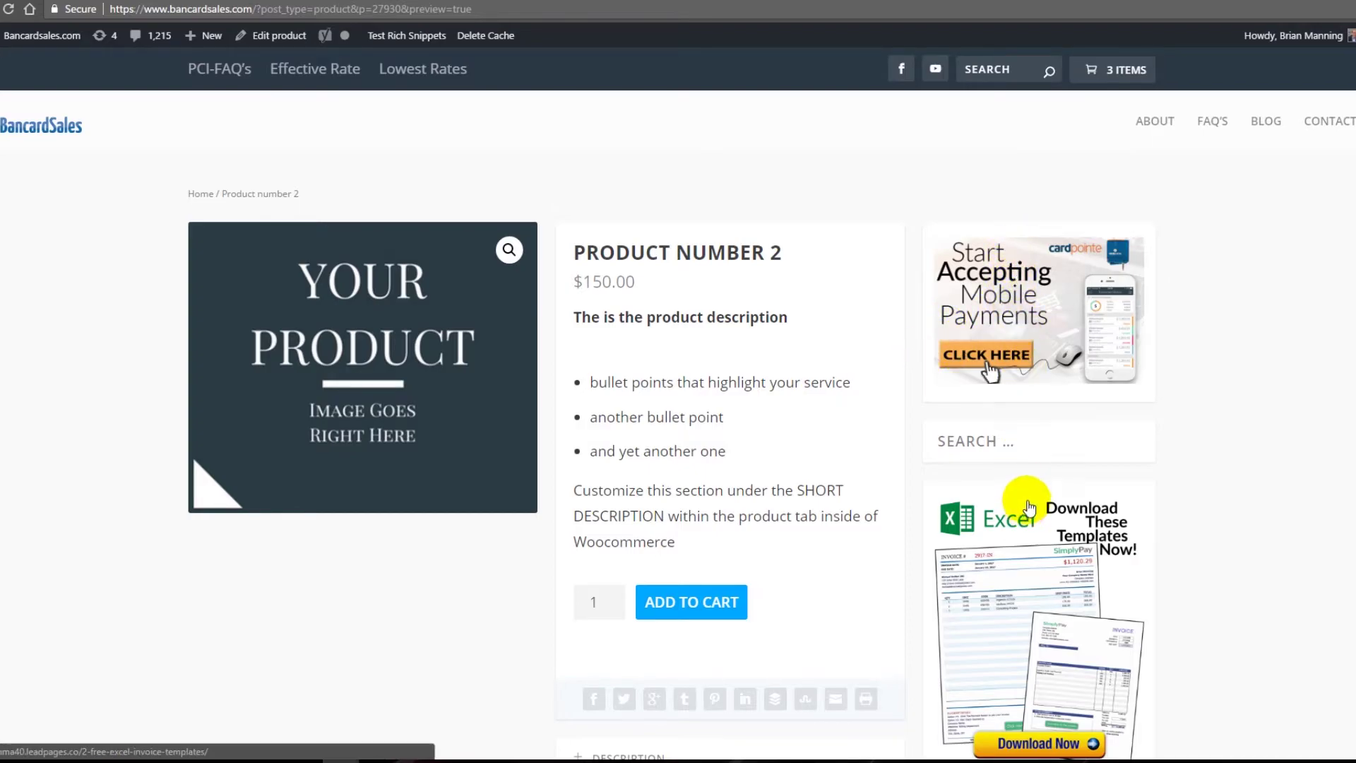
# Step: Change the sidebar location of Product number 2 to No Sidebar and save the draft
pyautogui.click(279, 35)
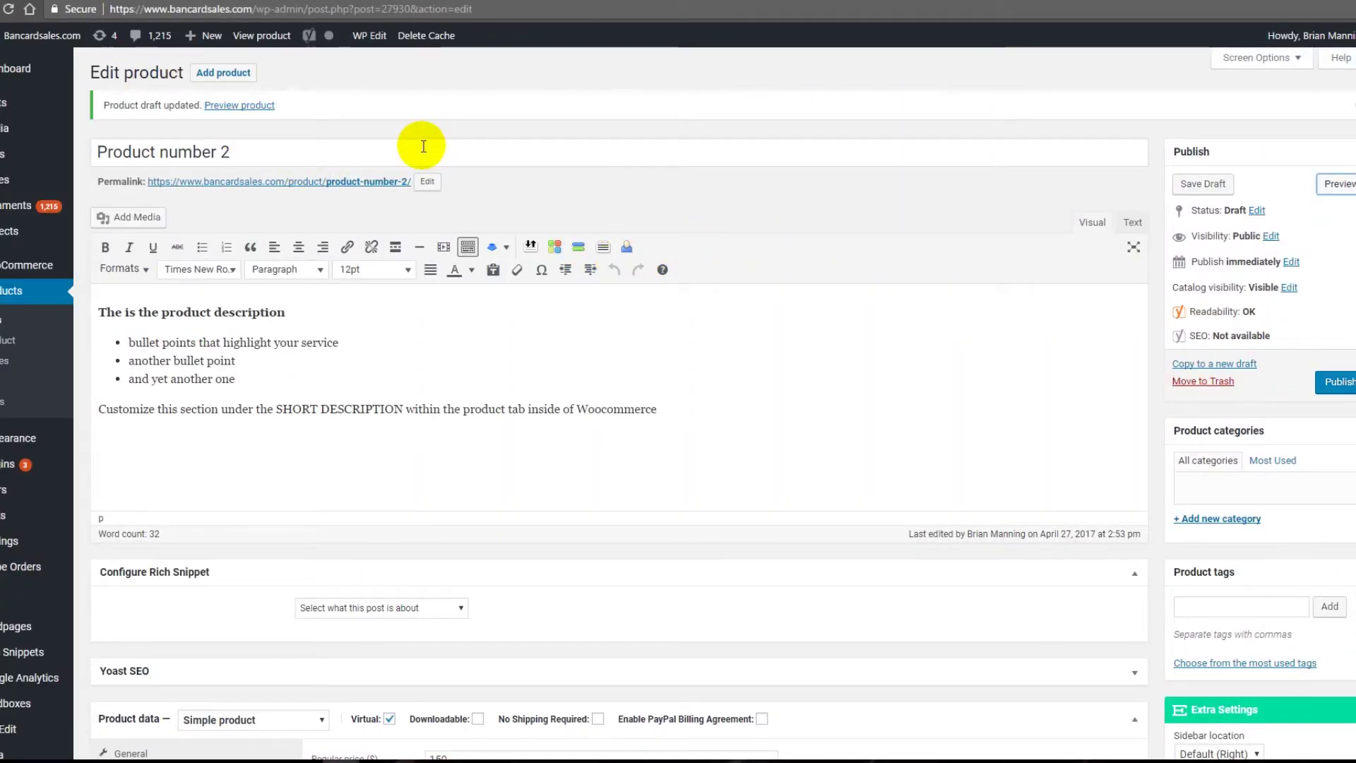
pyautogui.scroll(-3, 1222, 334)
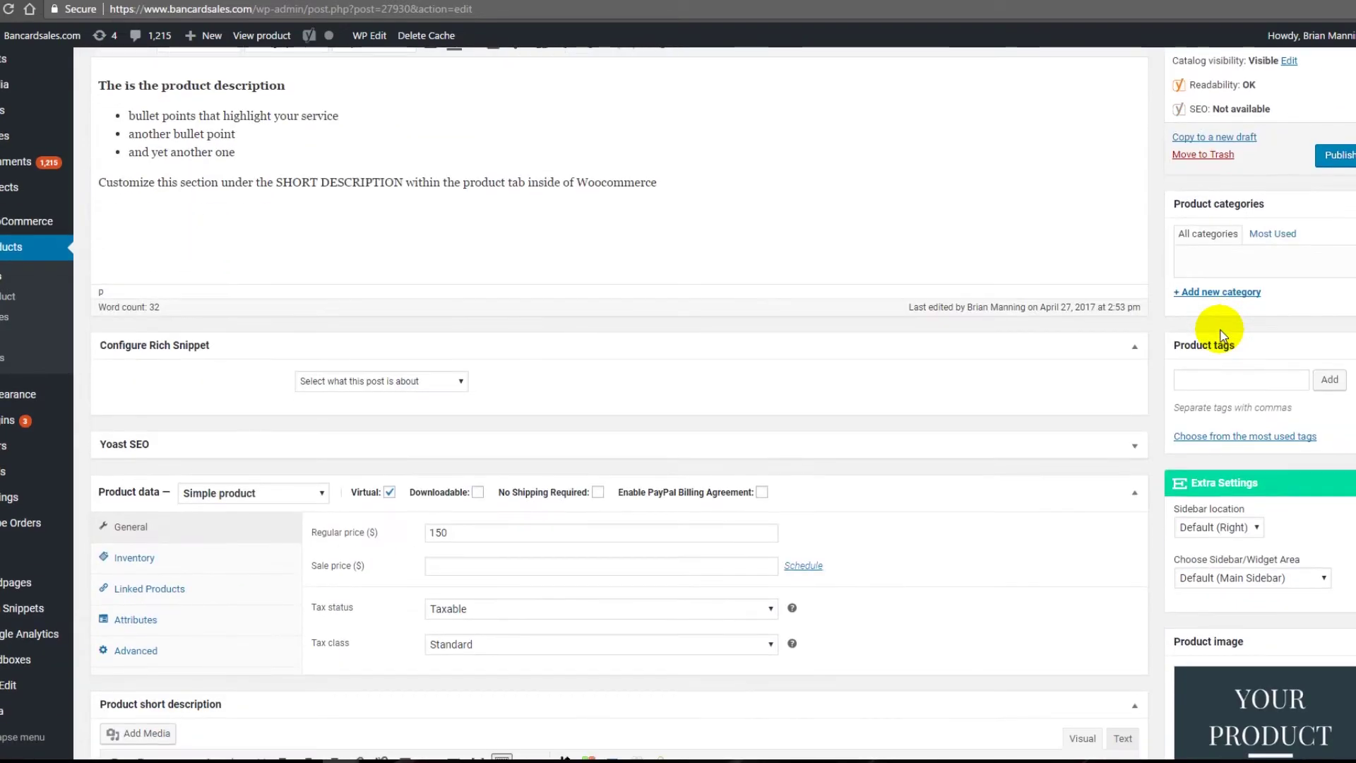
pyautogui.scroll(-3, 1222, 333)
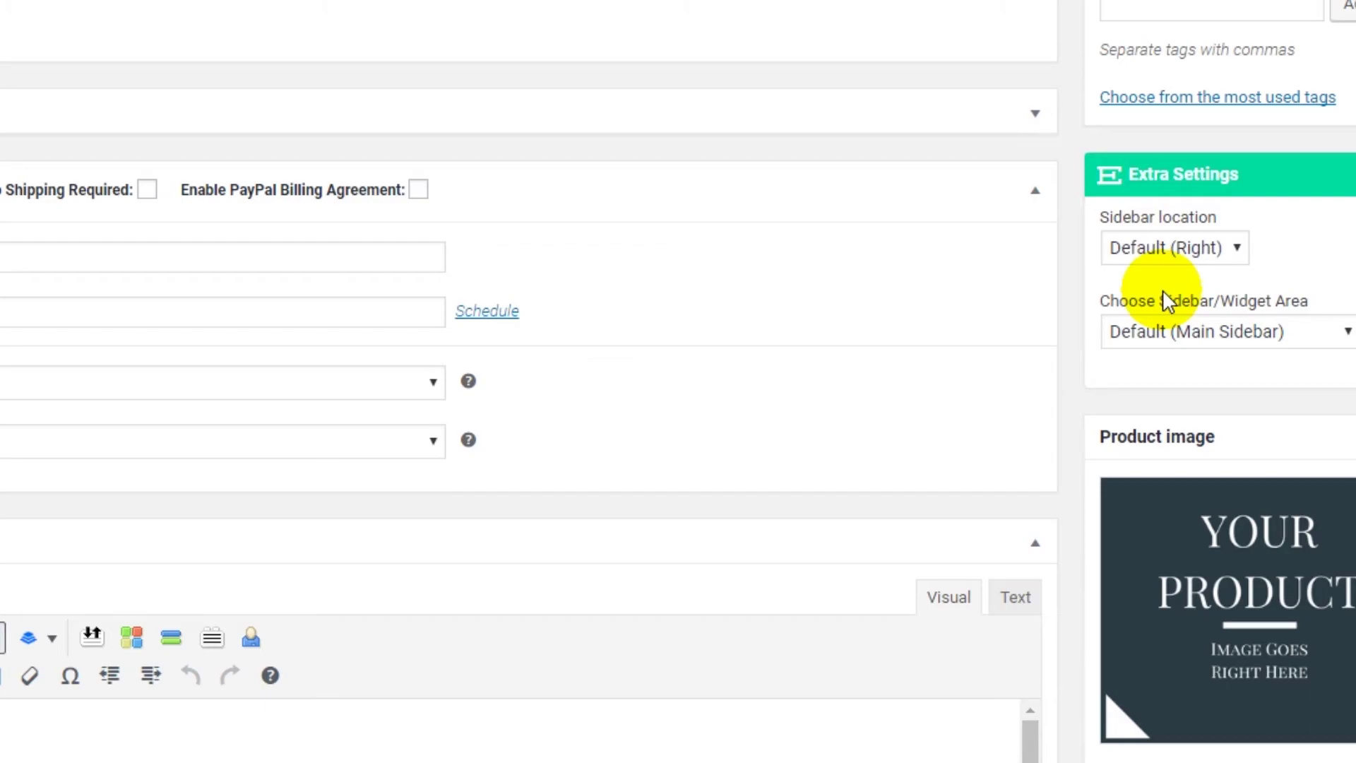
pyautogui.click(1181, 266)
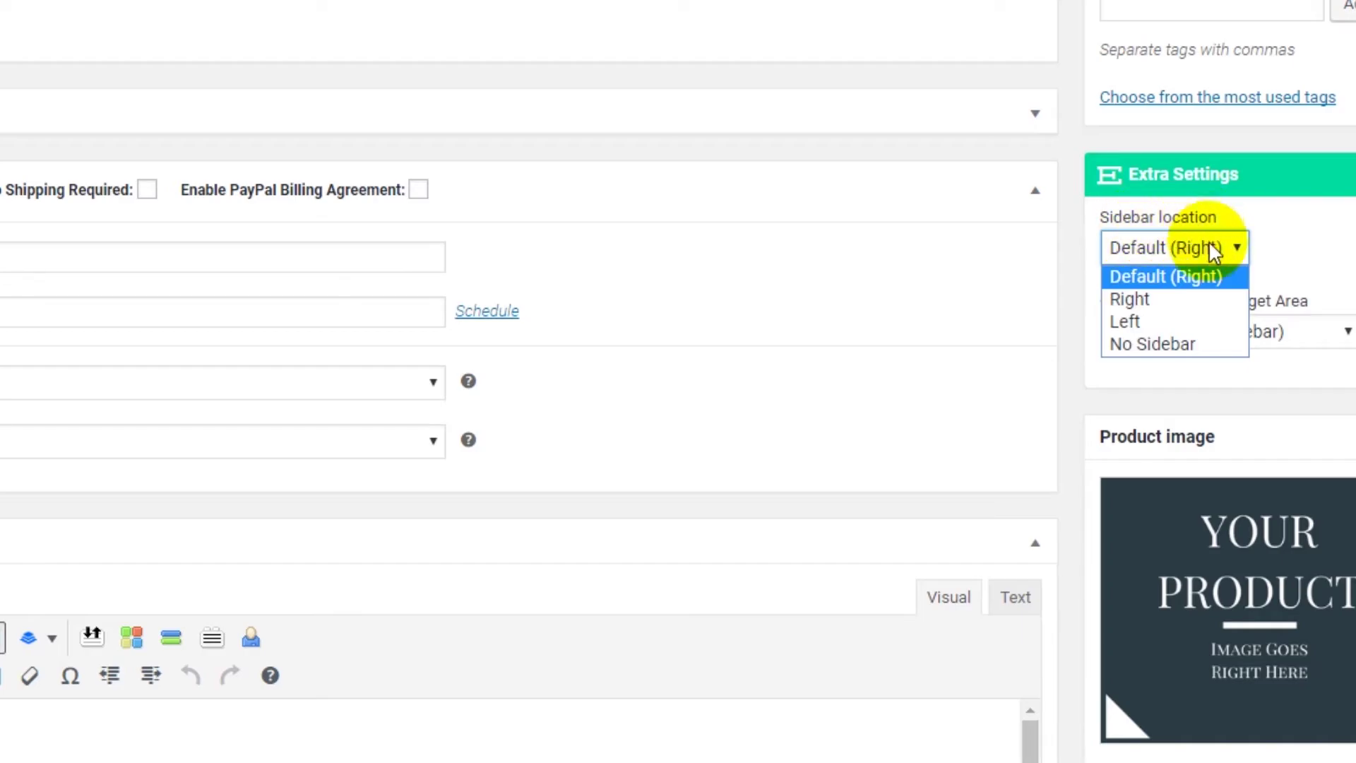
pyautogui.click(1178, 344)
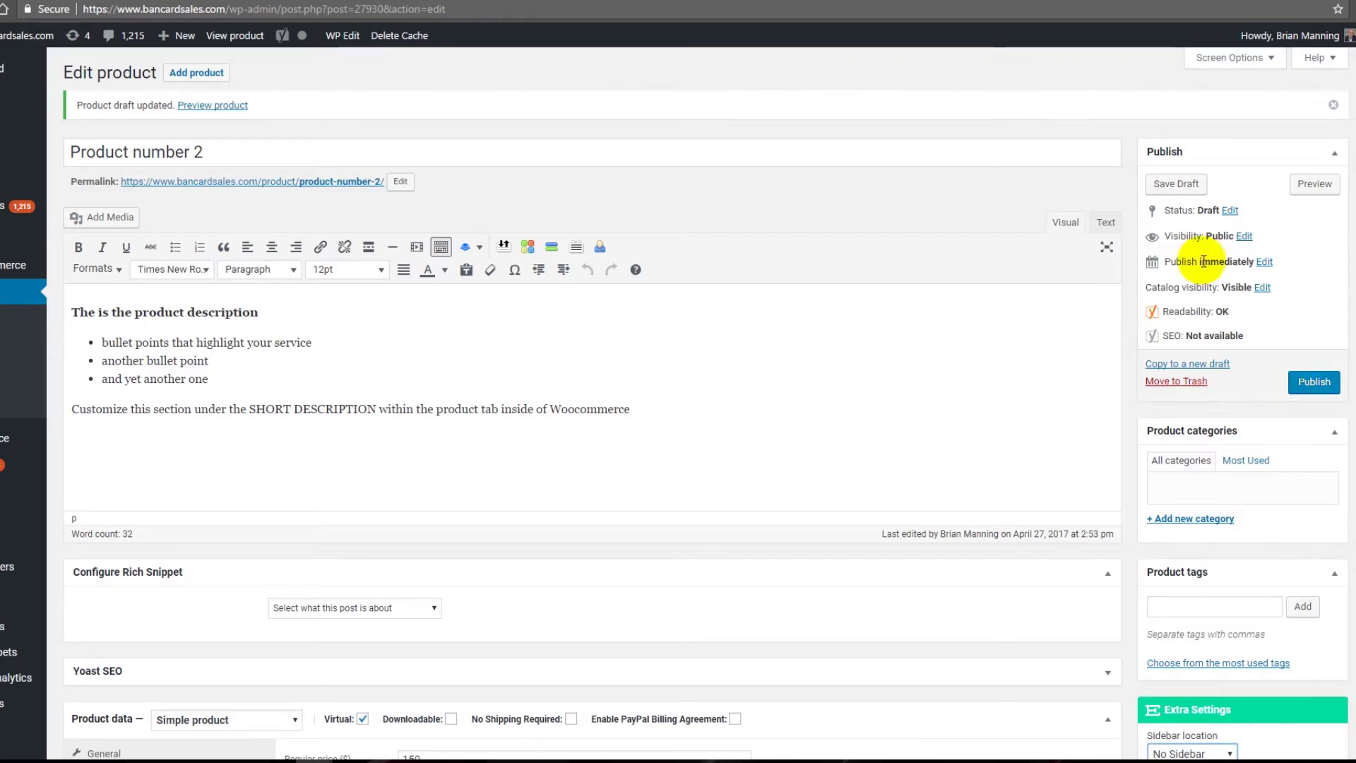
pyautogui.click(1176, 184)
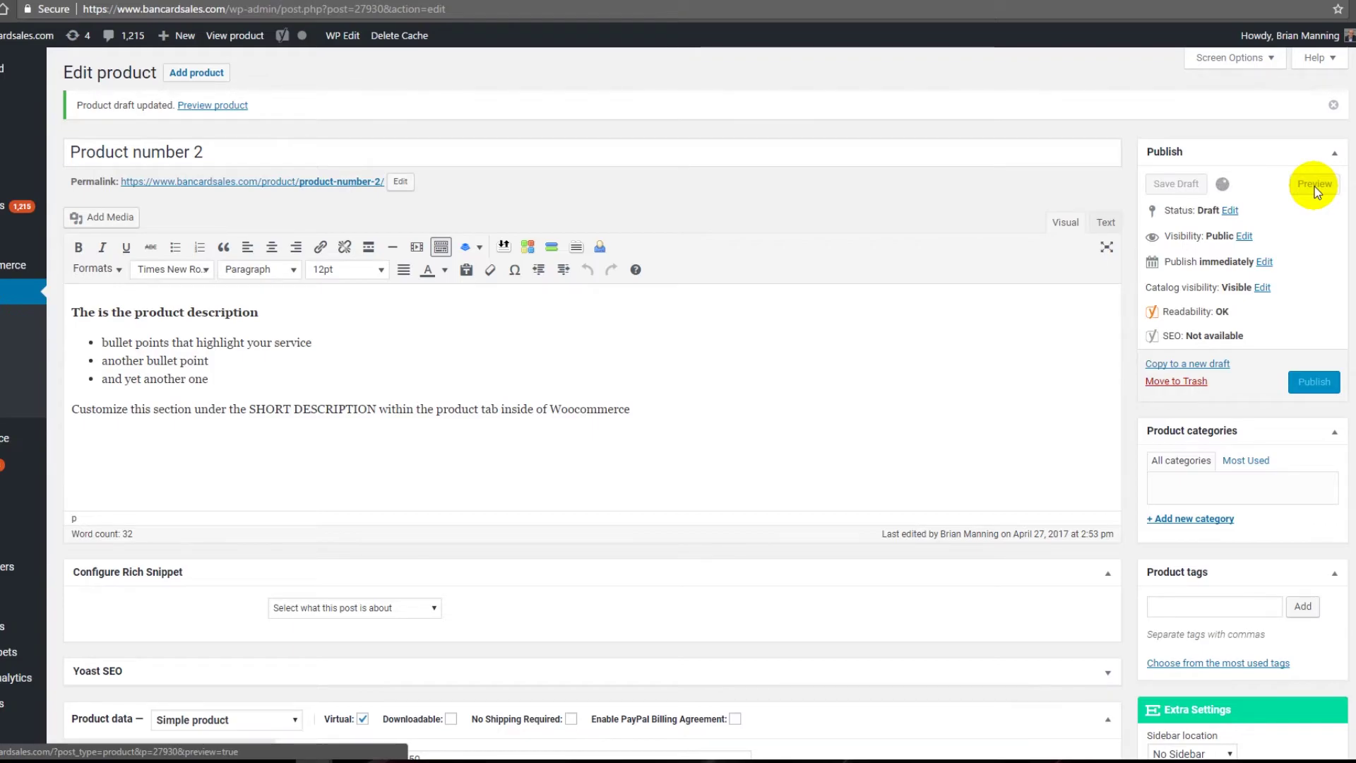
# Step: Preview the page of Product number 2, add one to the cart and return to the product editor
pyautogui.click(1315, 185)
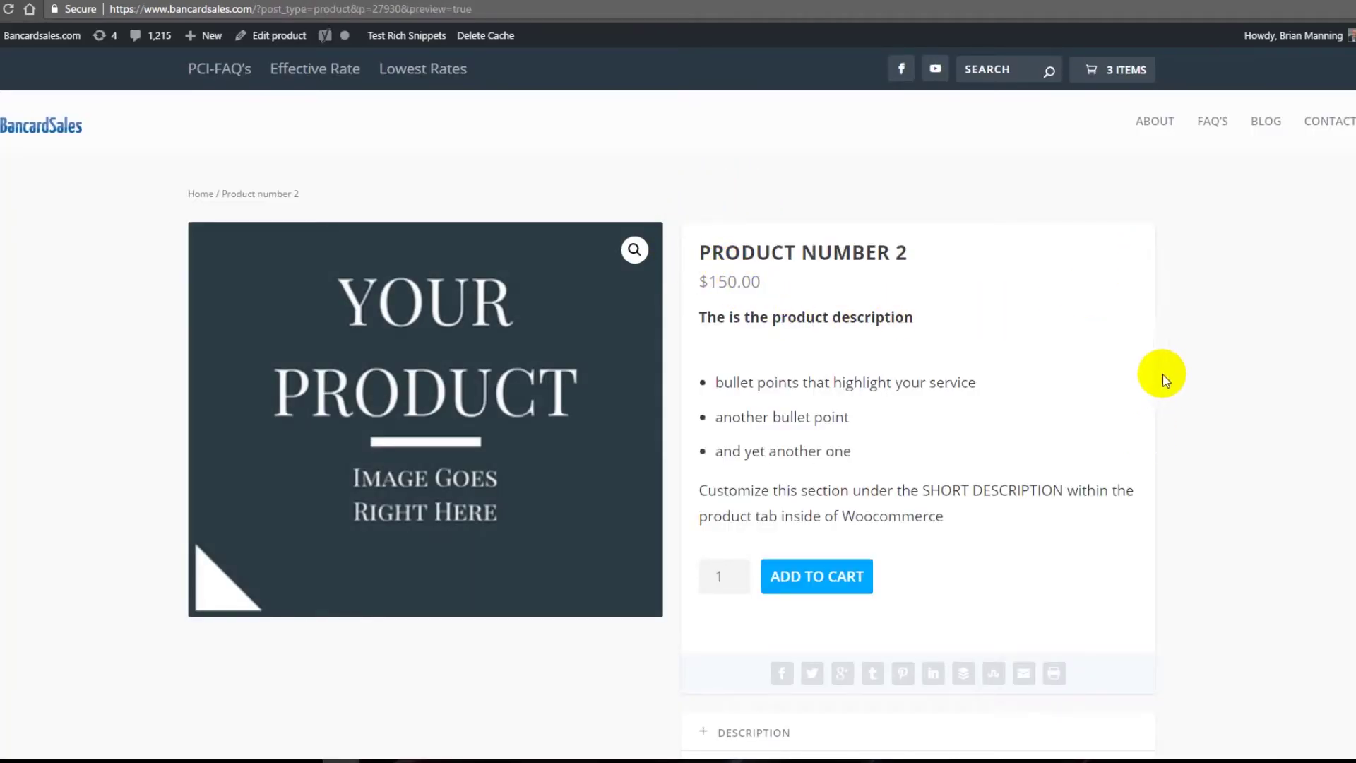
pyautogui.scroll(-5, 772, 354)
pyautogui.scroll(5, 761, 341)
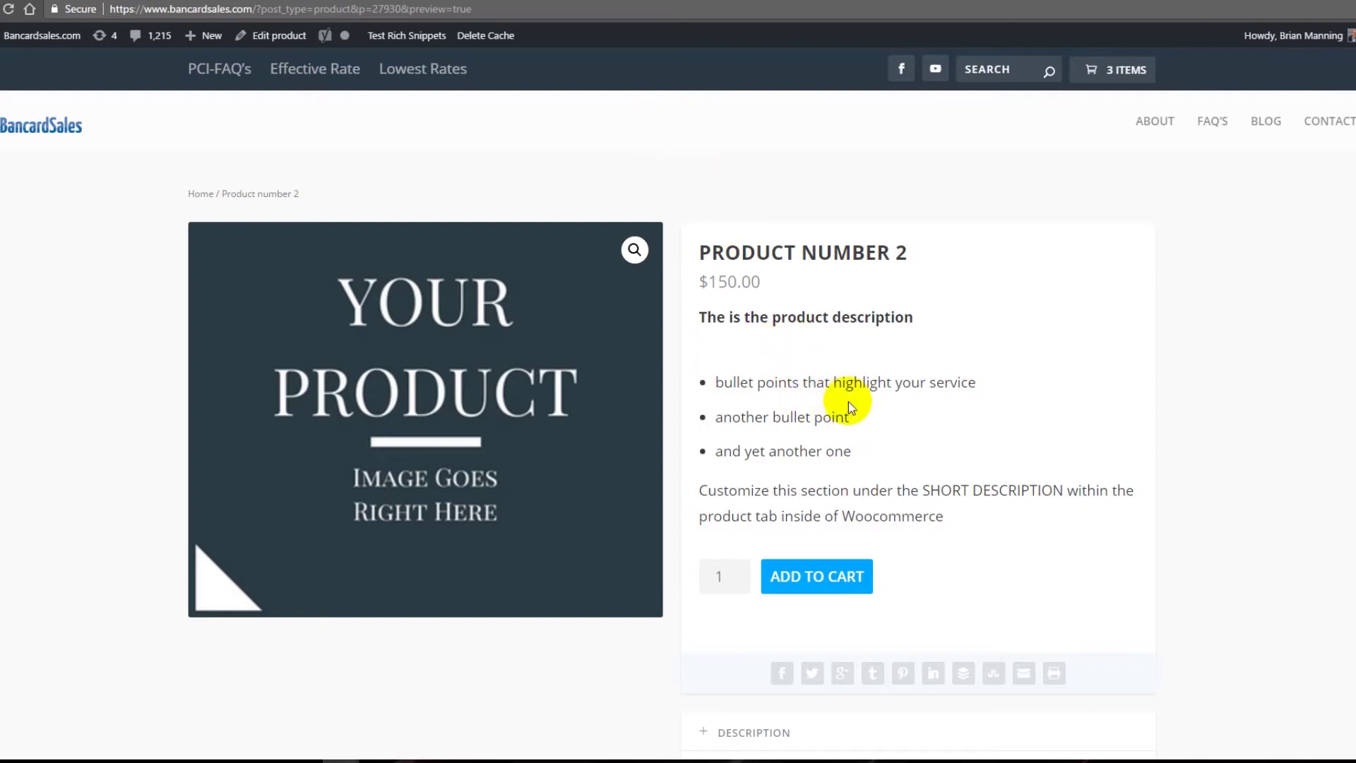
pyautogui.click(841, 580)
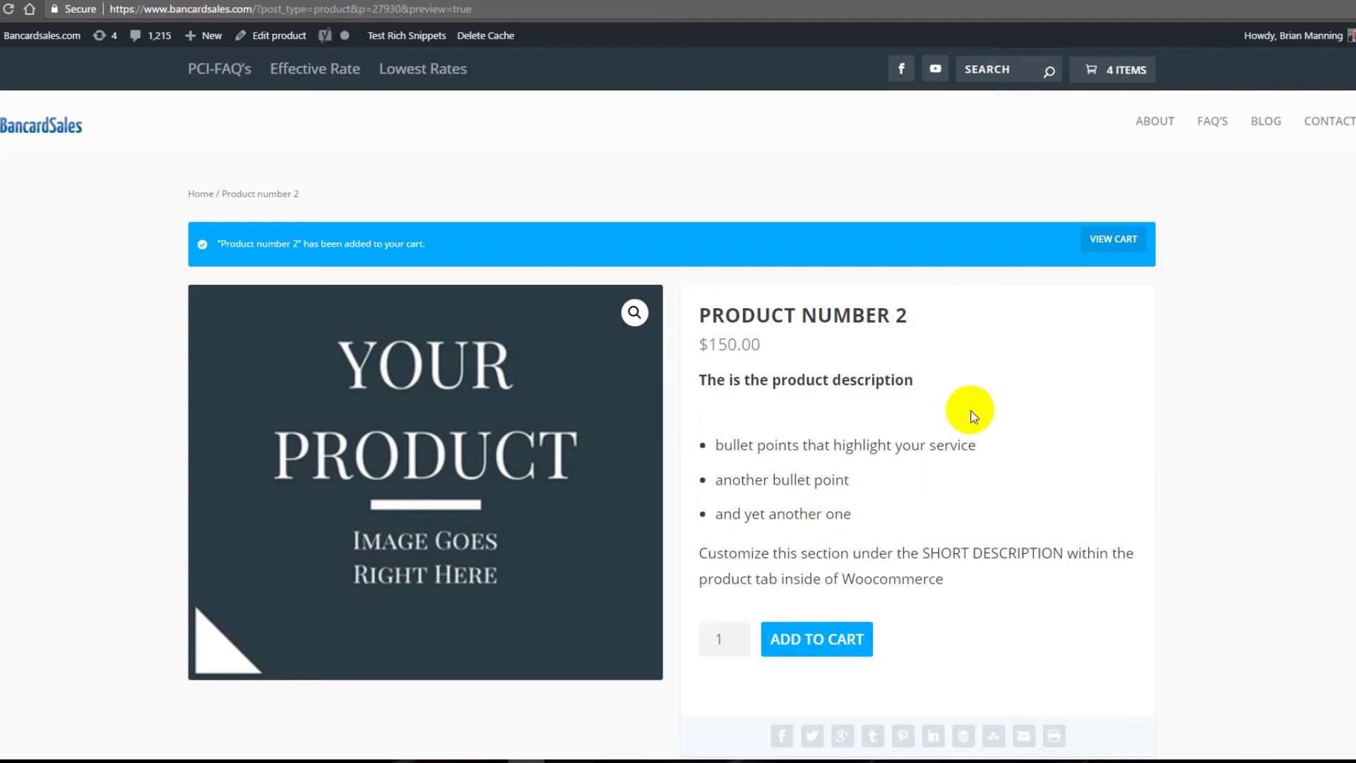
pyautogui.click(393, 2)
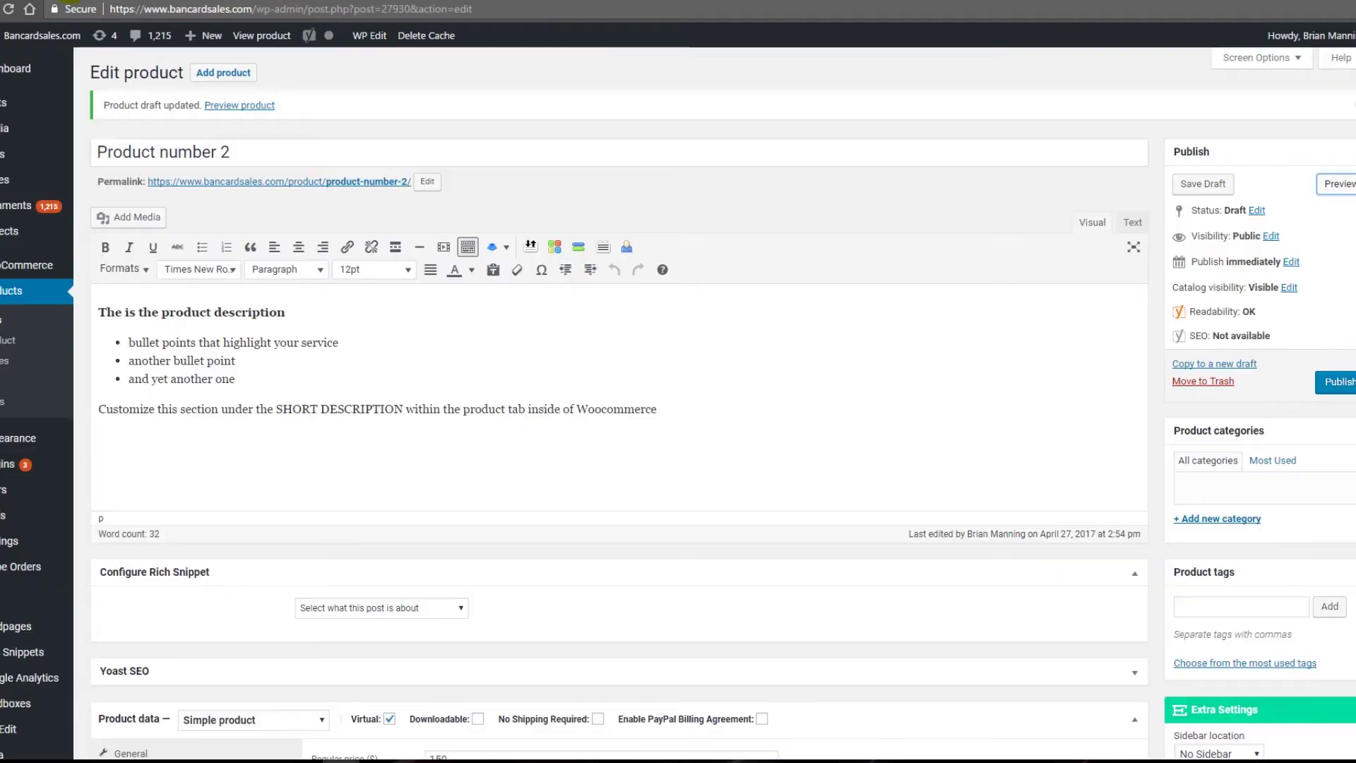
# Step: Publish Product number 2 and open its live product page
pyautogui.click(1340, 383)
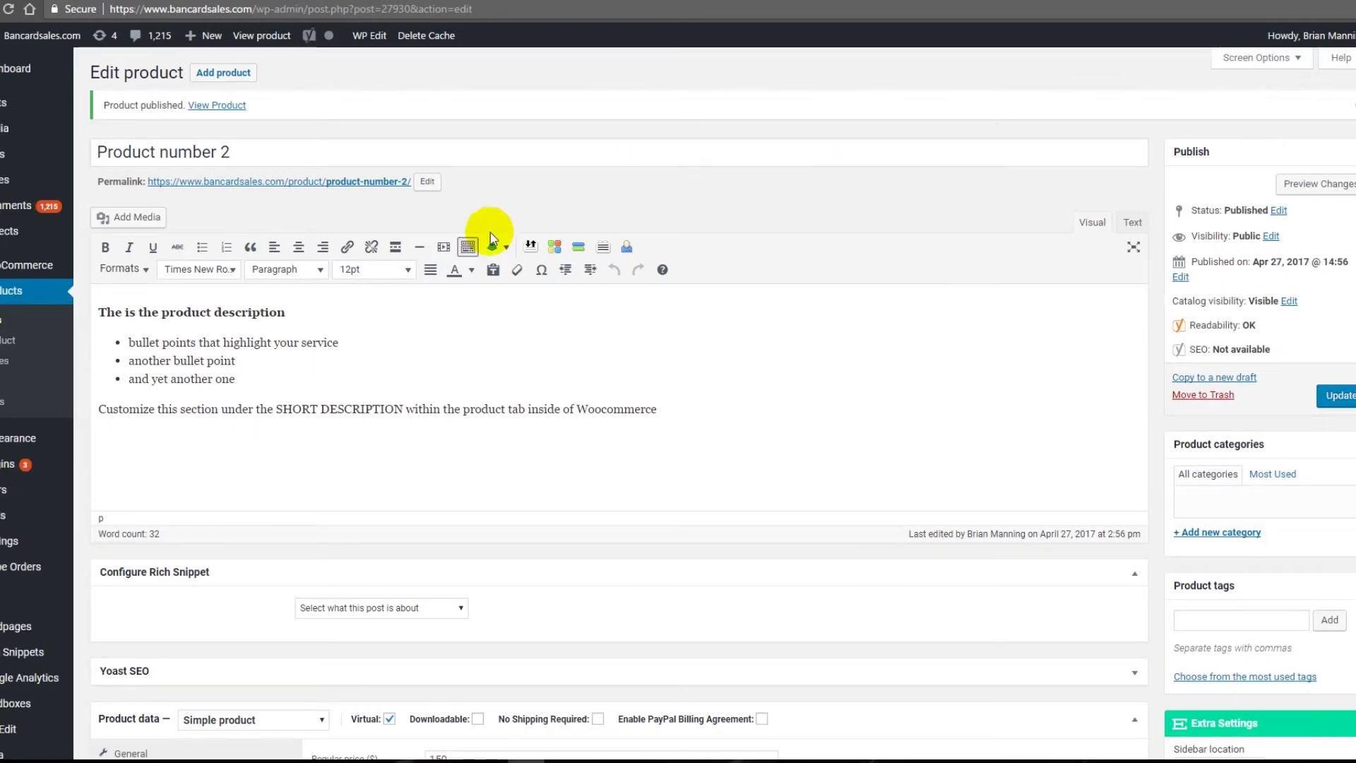
pyautogui.click(353, 182)
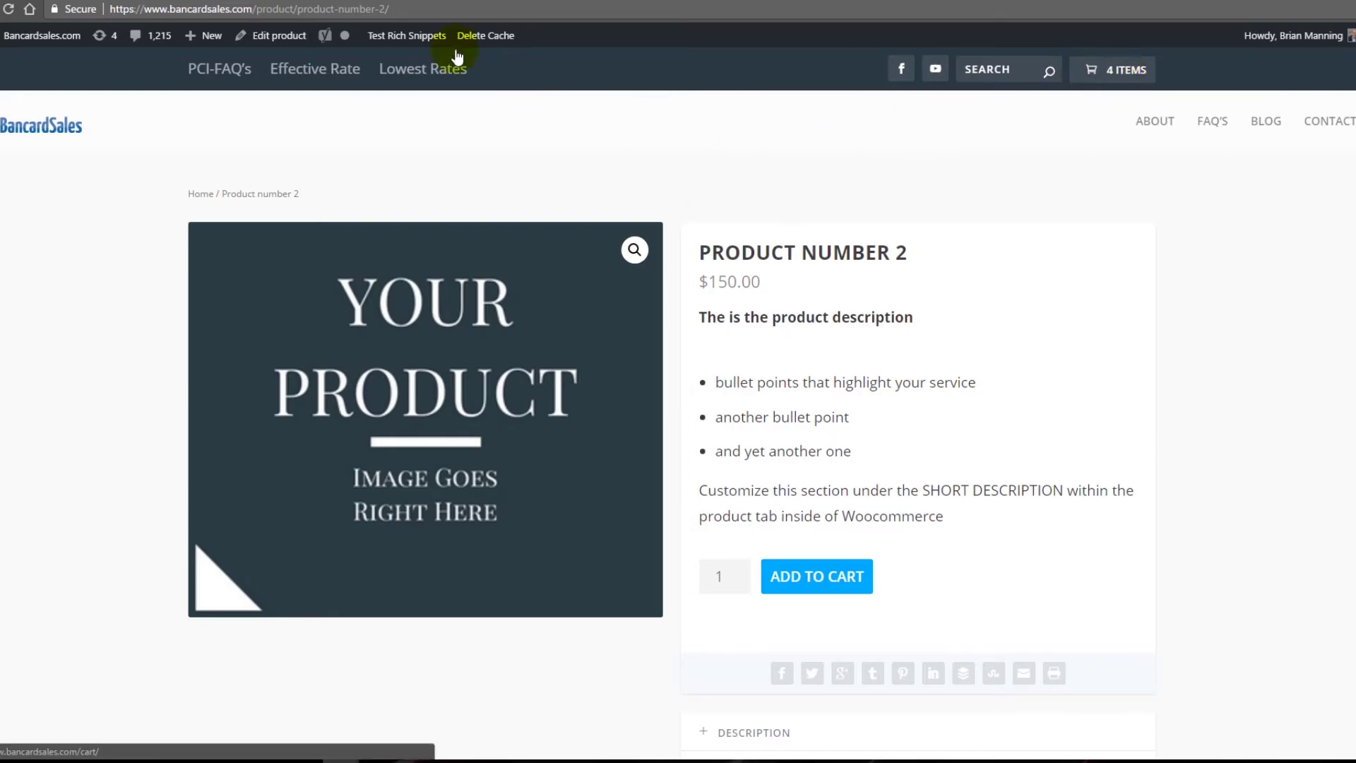
# Step: Open the store's /shop/ page and look at how Product number 2 and Gold Ticket appear in the product grid
pyautogui.moveTo(395, 9); pyautogui.dragTo(257, 10)
pyautogui.write('shop/')
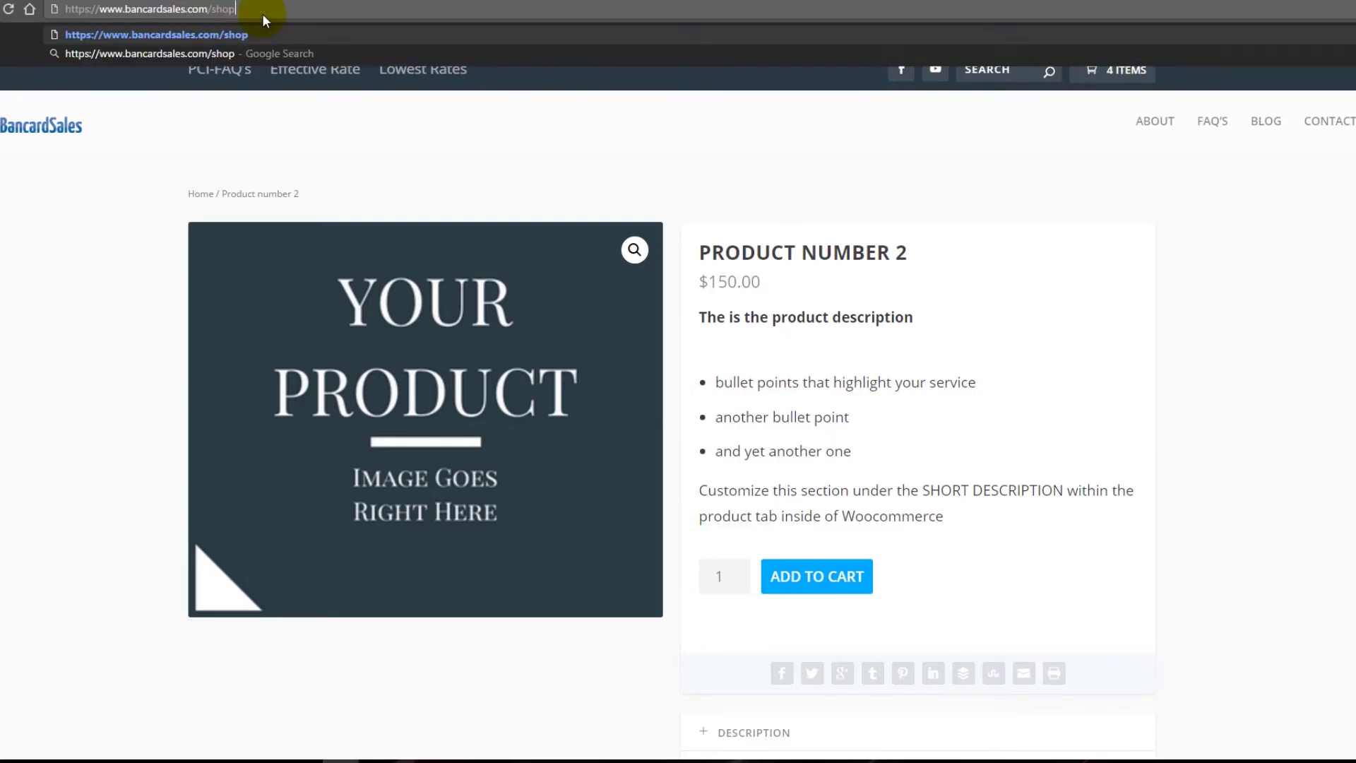
pyautogui.press('Return')
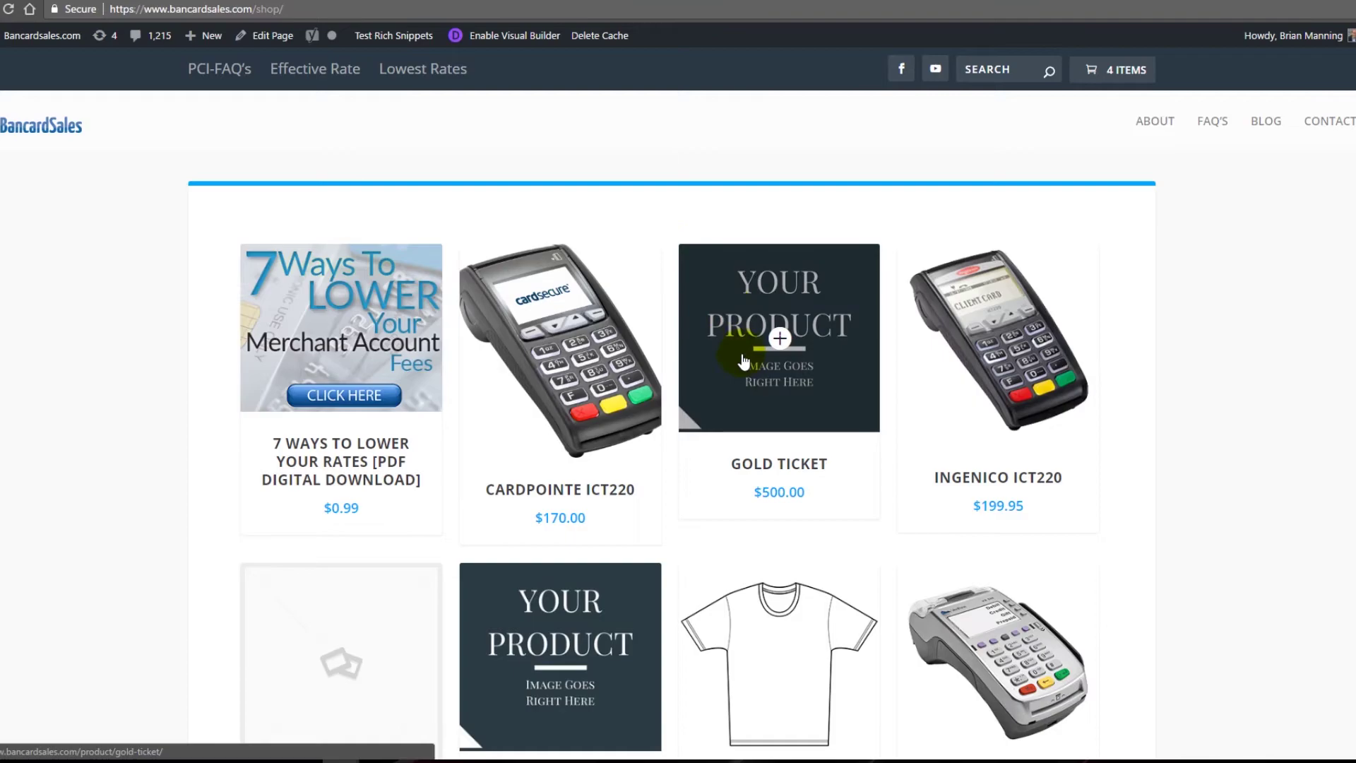
pyautogui.scroll(-2, 777, 374)
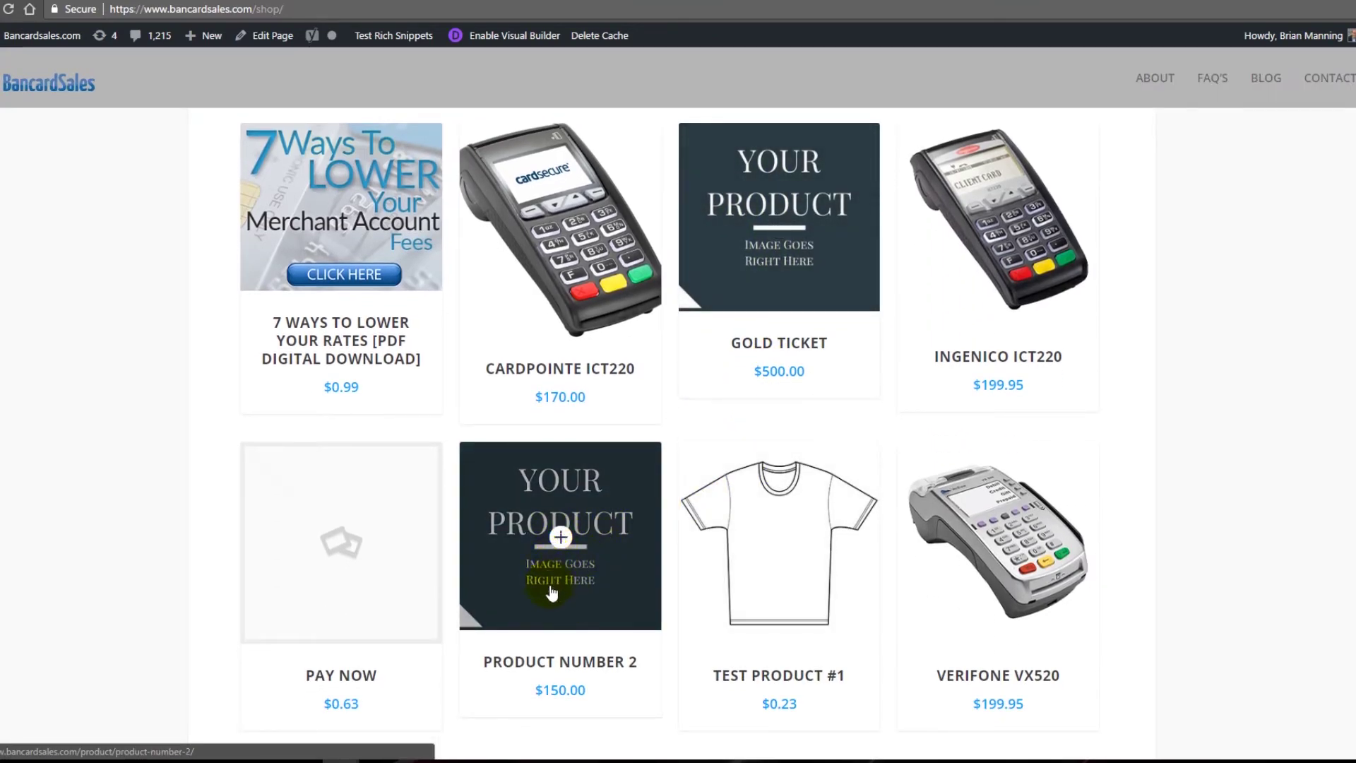
pyautogui.click(583, 545)
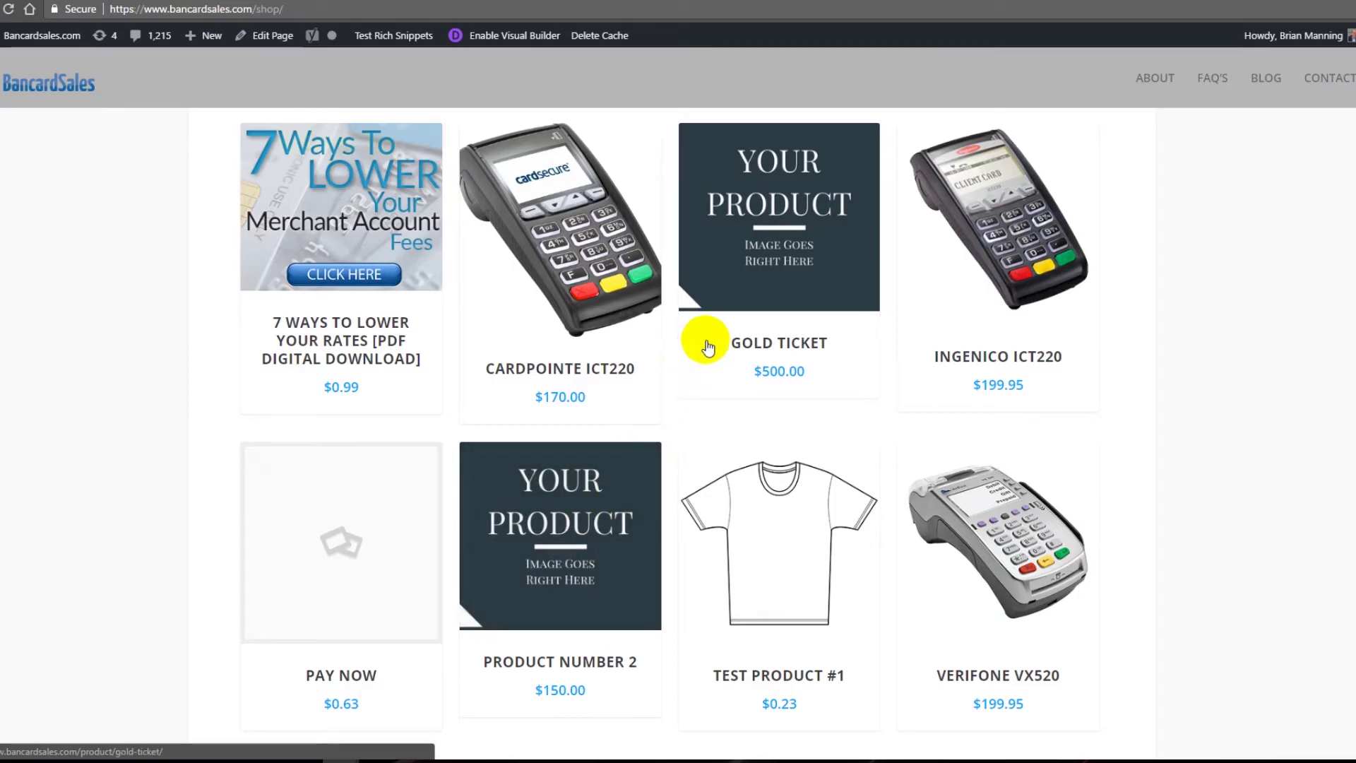
pyautogui.click(722, 325)
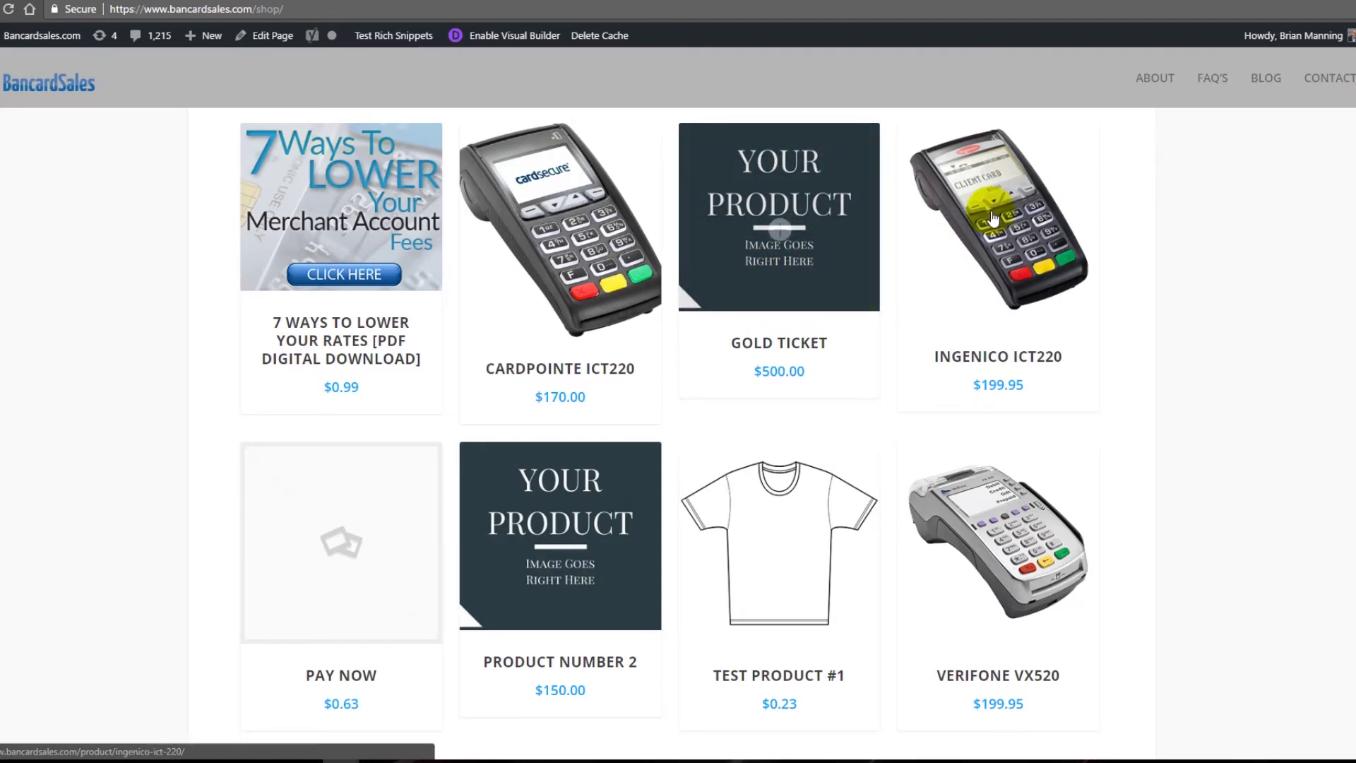
# Step: Open the site's blog page and look through its posts and sidebar banners
pyautogui.click(1264, 79)
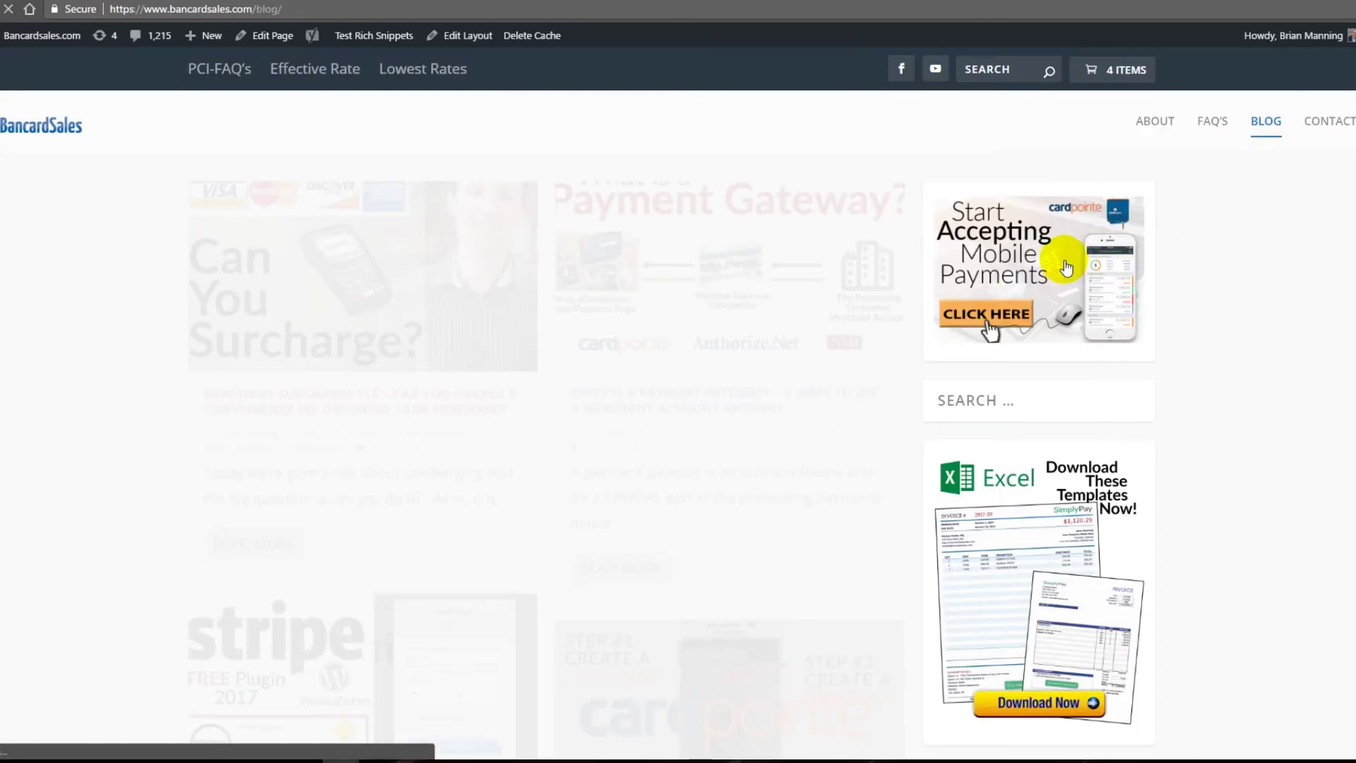
pyautogui.scroll(-5, 1049, 534)
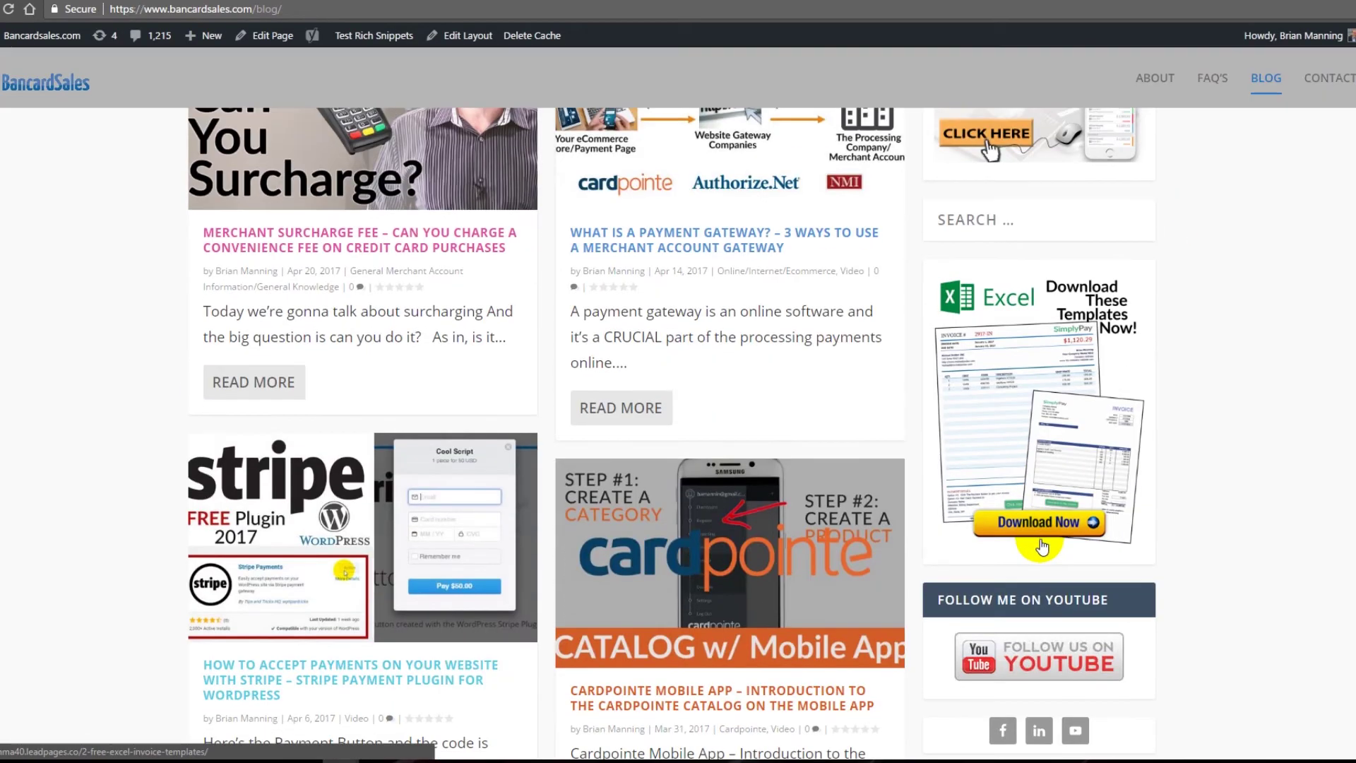
pyautogui.scroll(-3, 1039, 544)
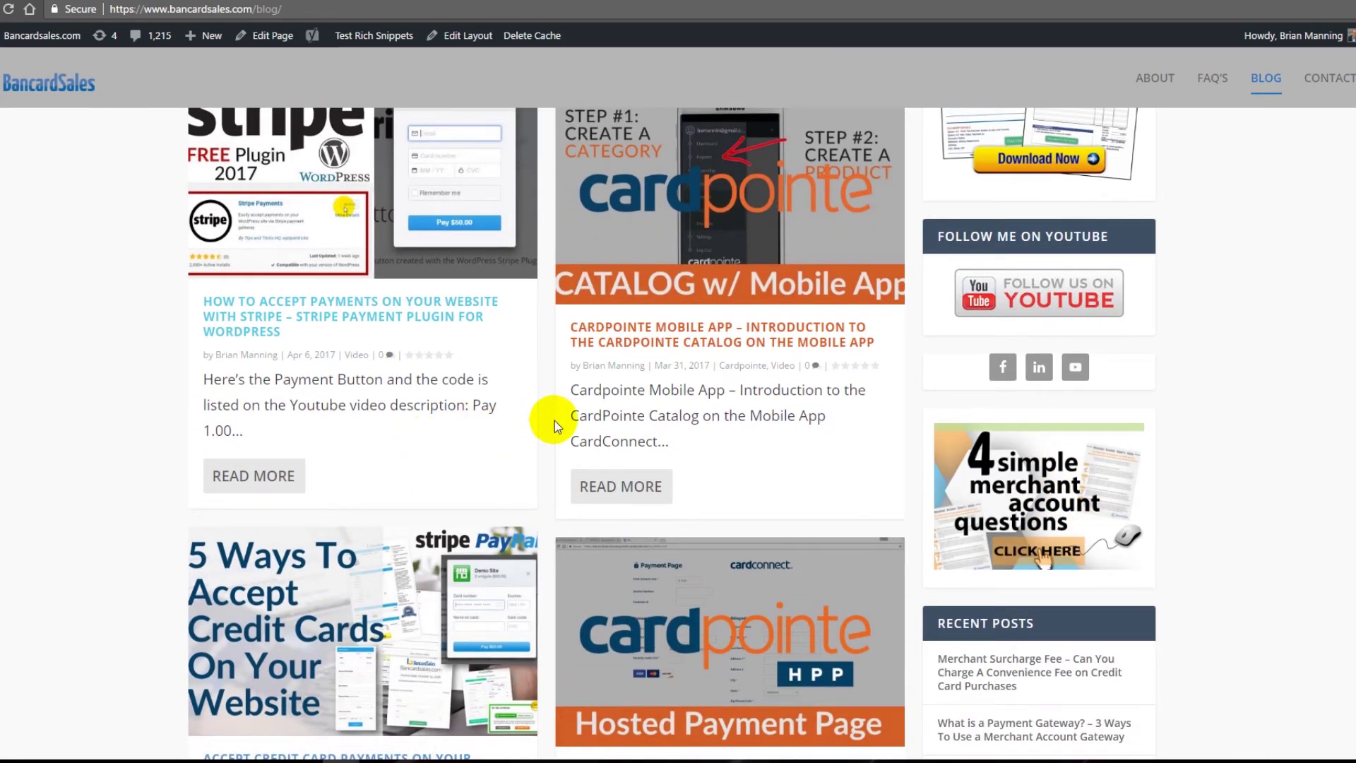
pyautogui.scroll(2, 565, 438)
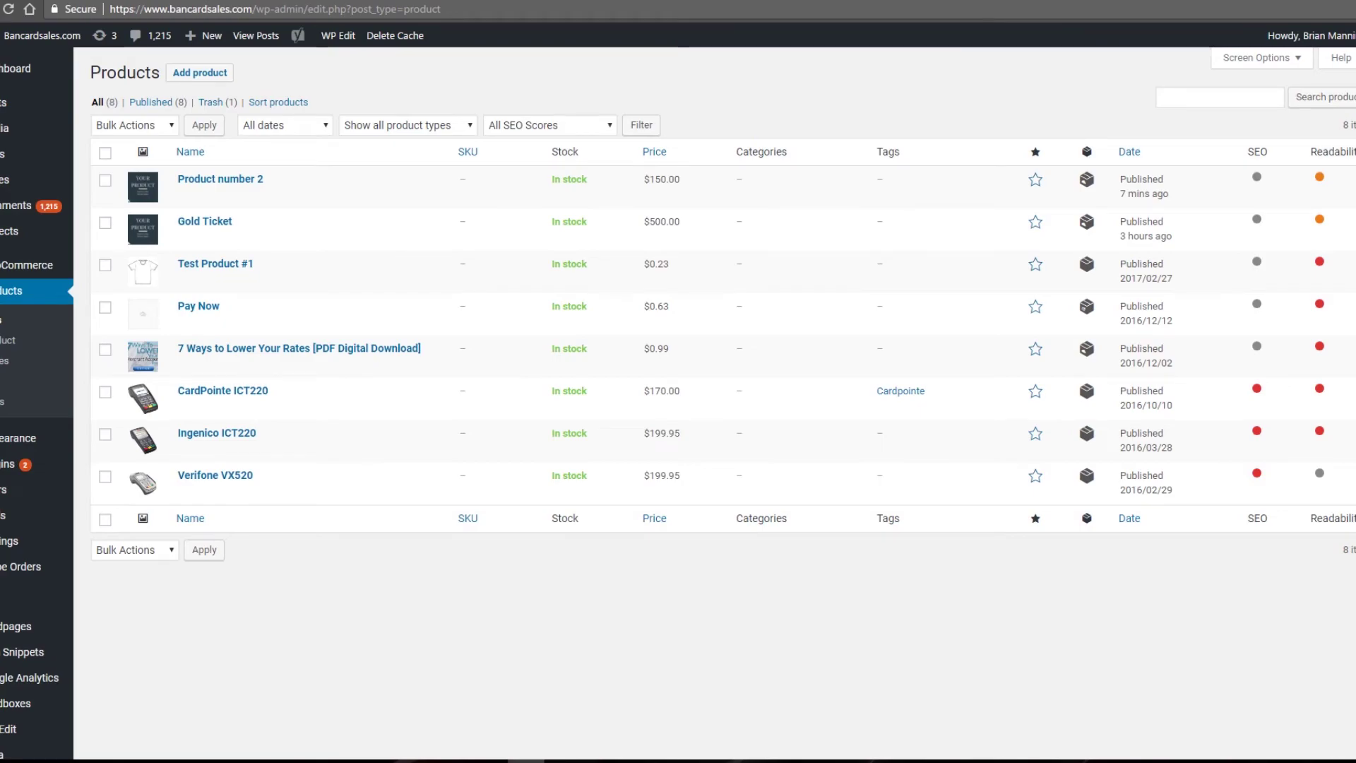
# Step: Go from the product list to the WooCommerce settings and show the email notifications
pyautogui.moveTo(142, 218)
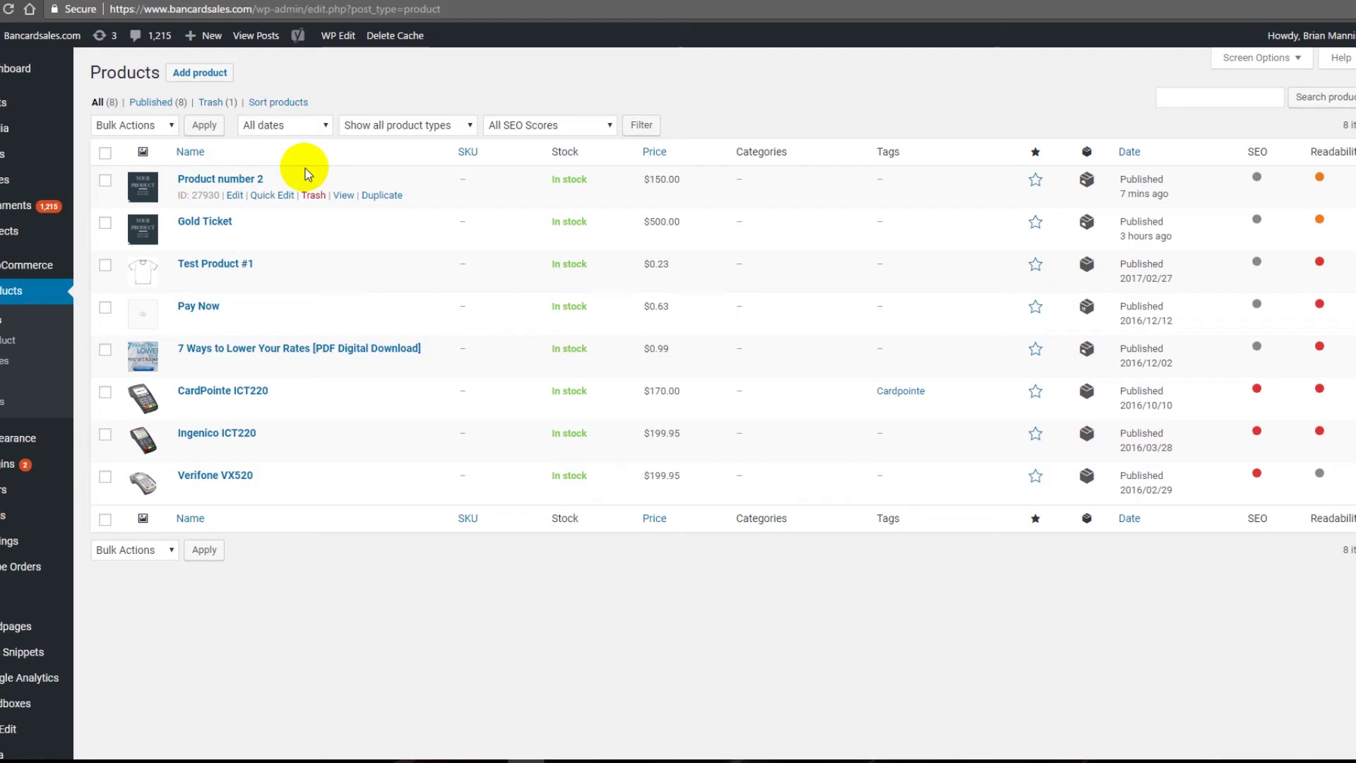
pyautogui.click(363, 7)
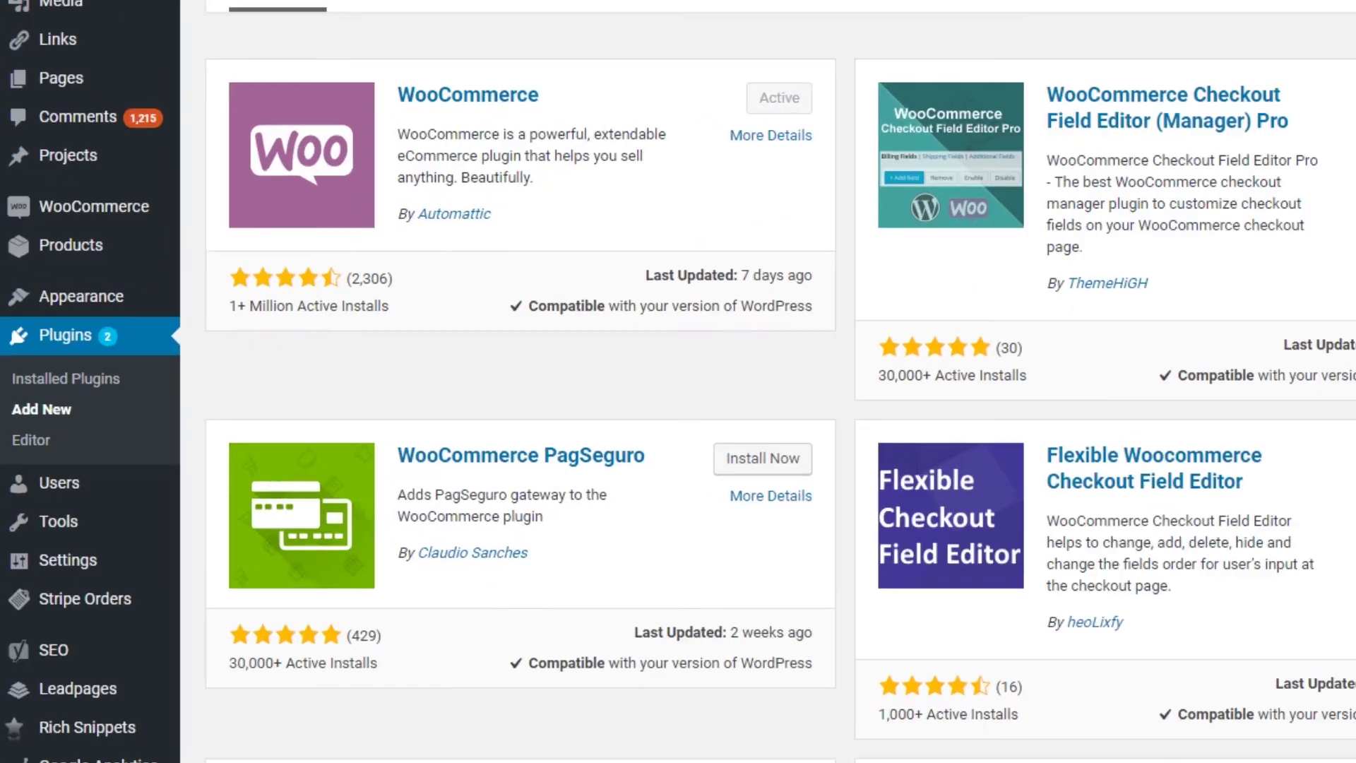
pyautogui.moveTo(78, 214)
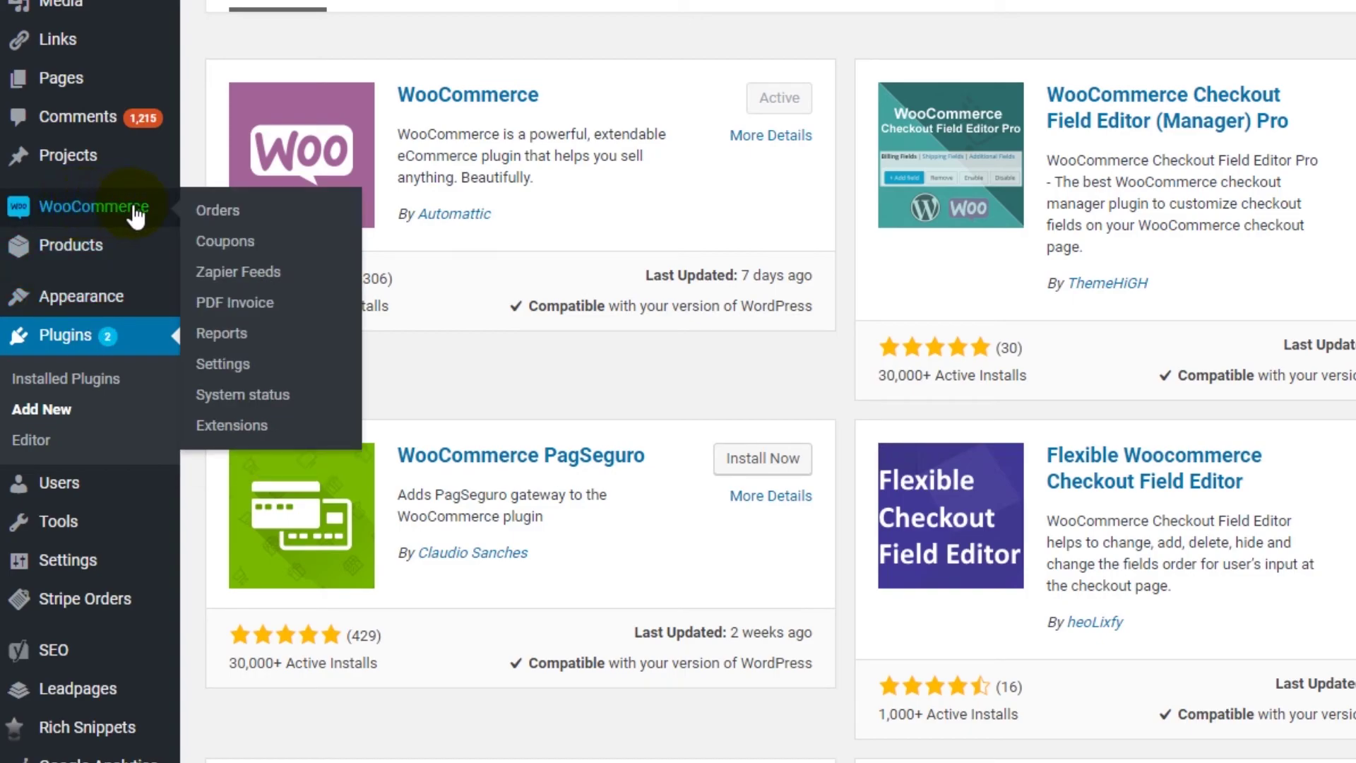
pyautogui.click(227, 364)
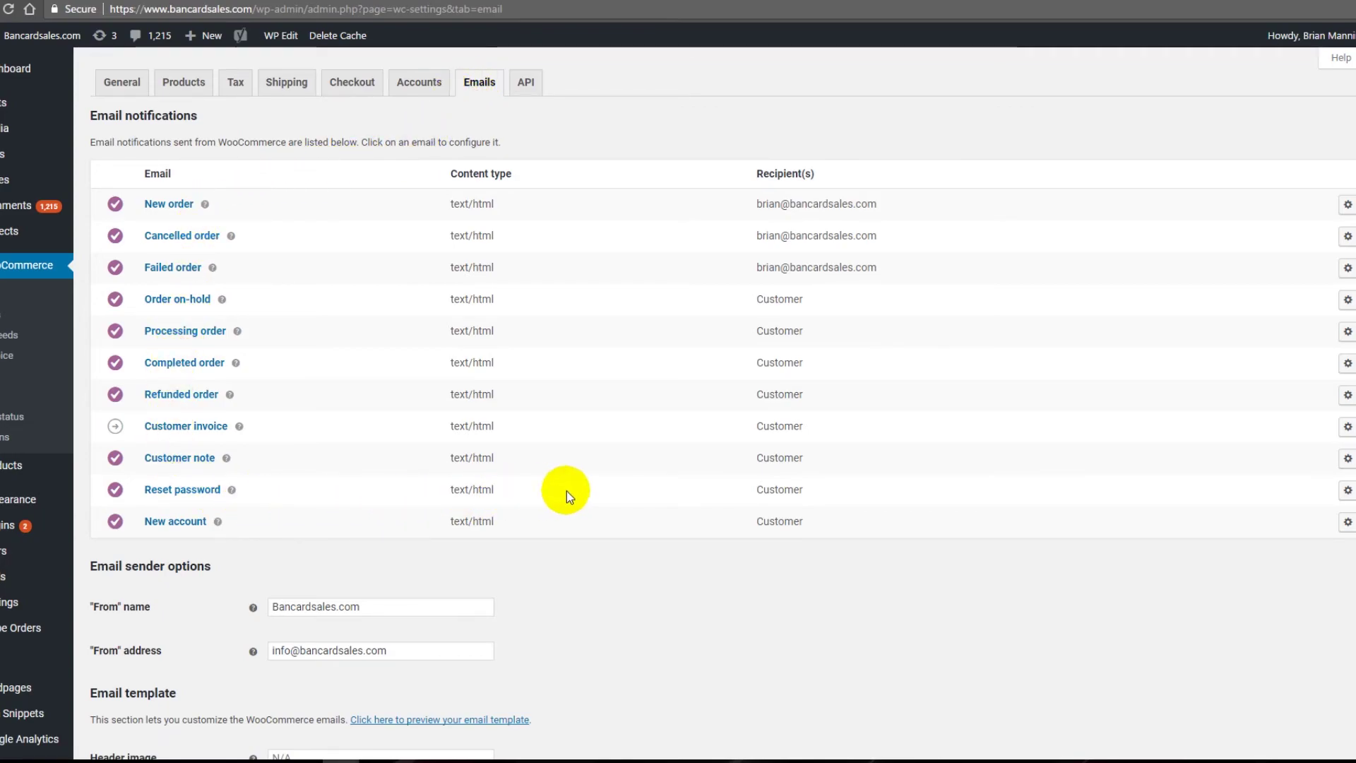
pyautogui.click(180, 477)
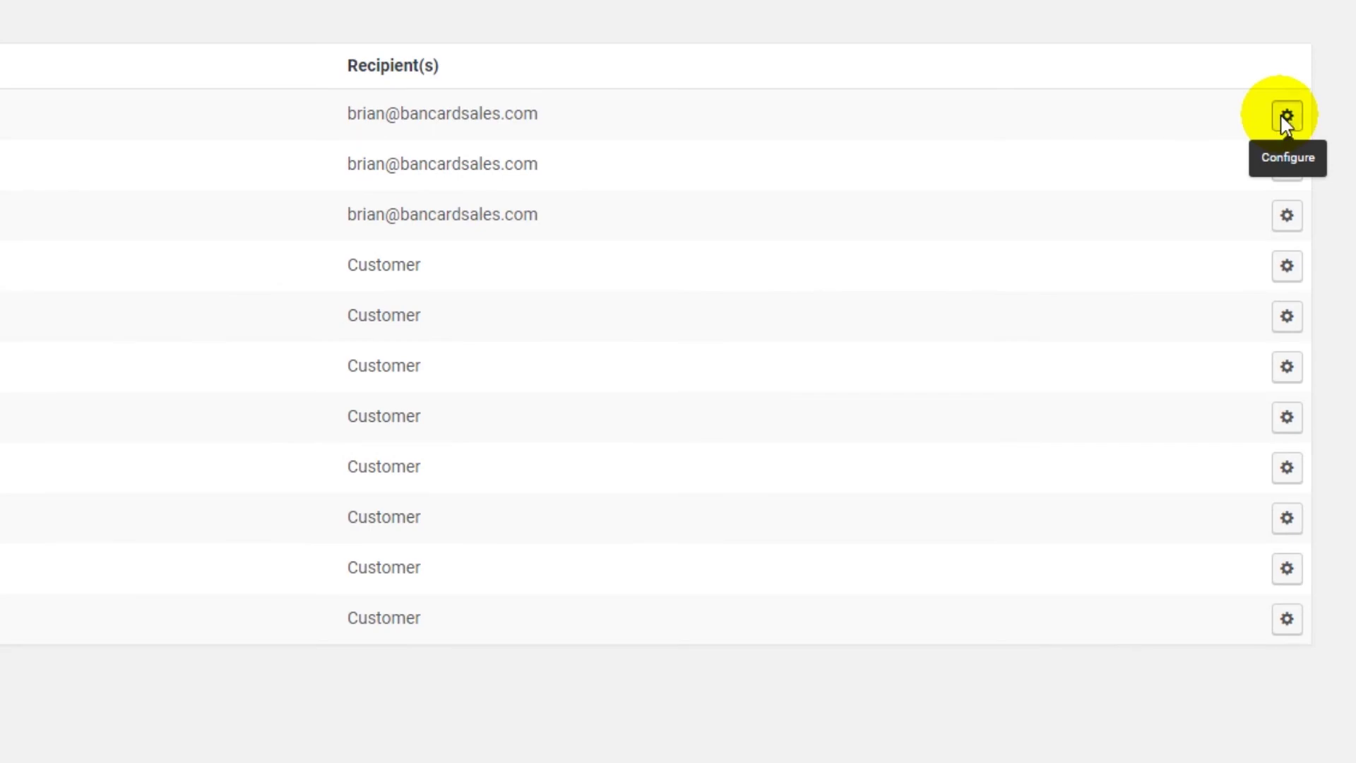
# Step: Open the New order email notification's configuration, check the recipient's e-mail address and save the settings
pyautogui.click(1286, 116)
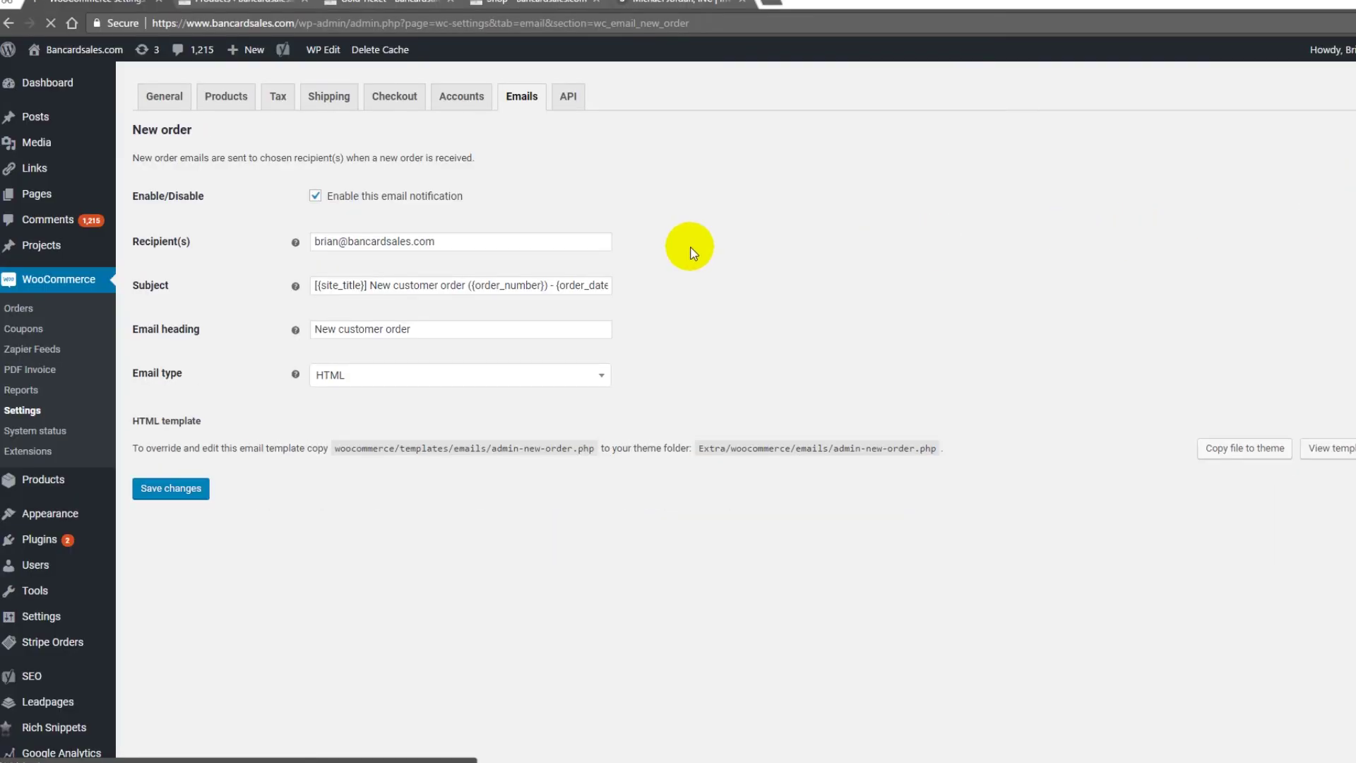
pyautogui.doubleClick(407, 244)
pyautogui.click(406, 244)
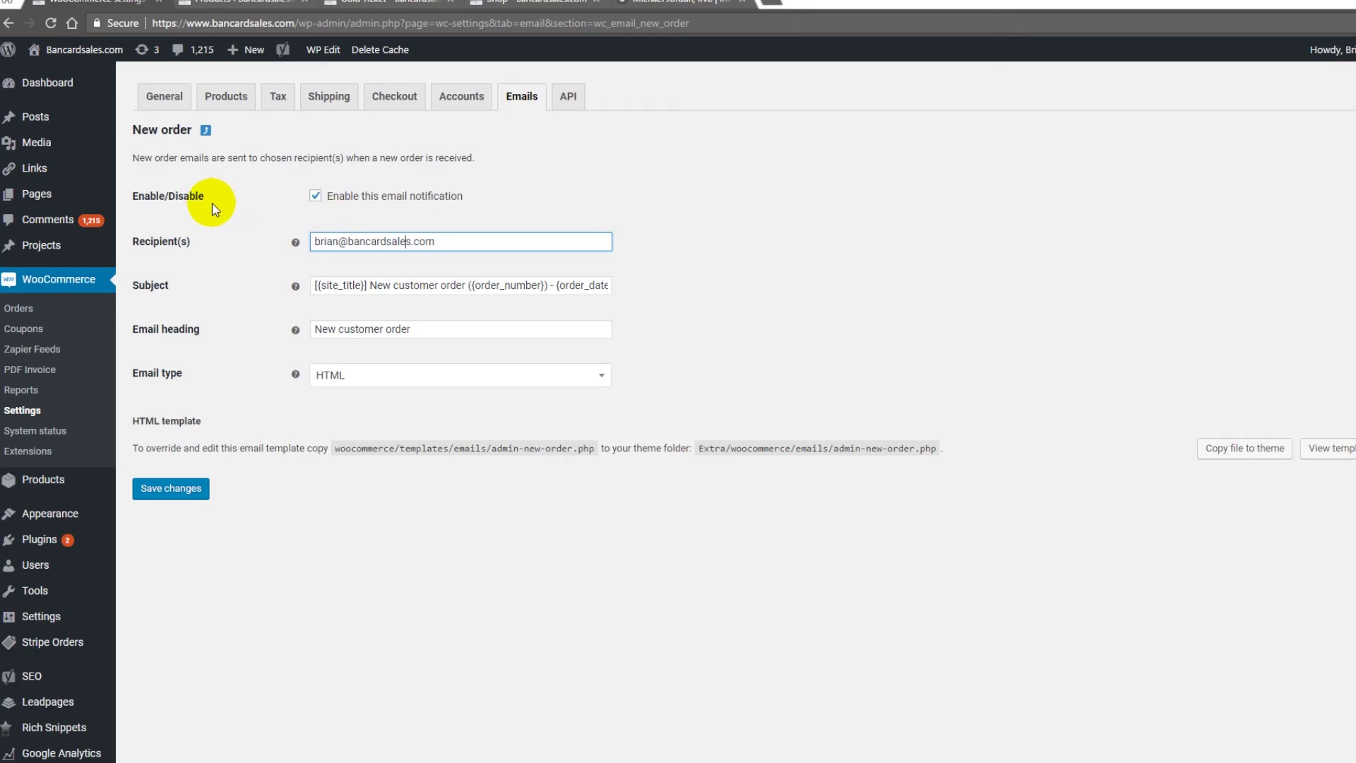
pyautogui.click(169, 494)
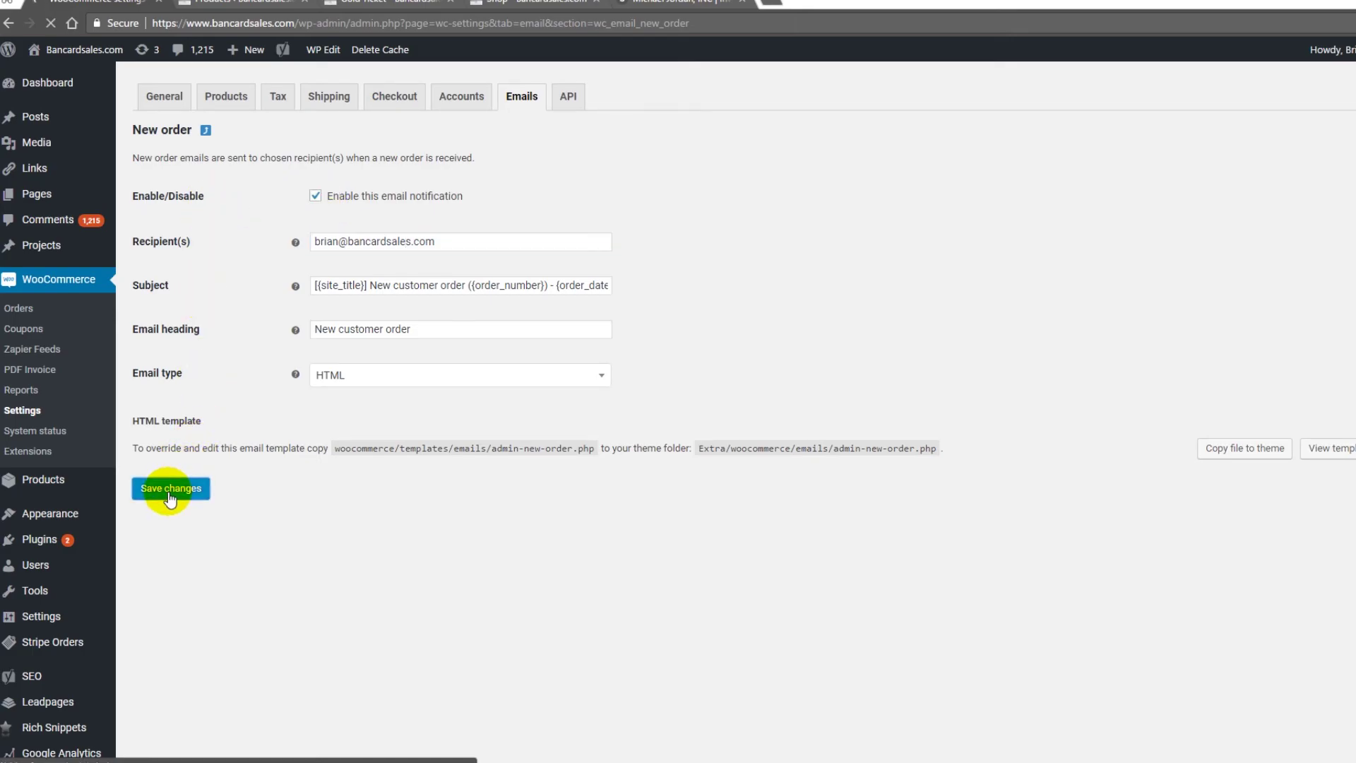